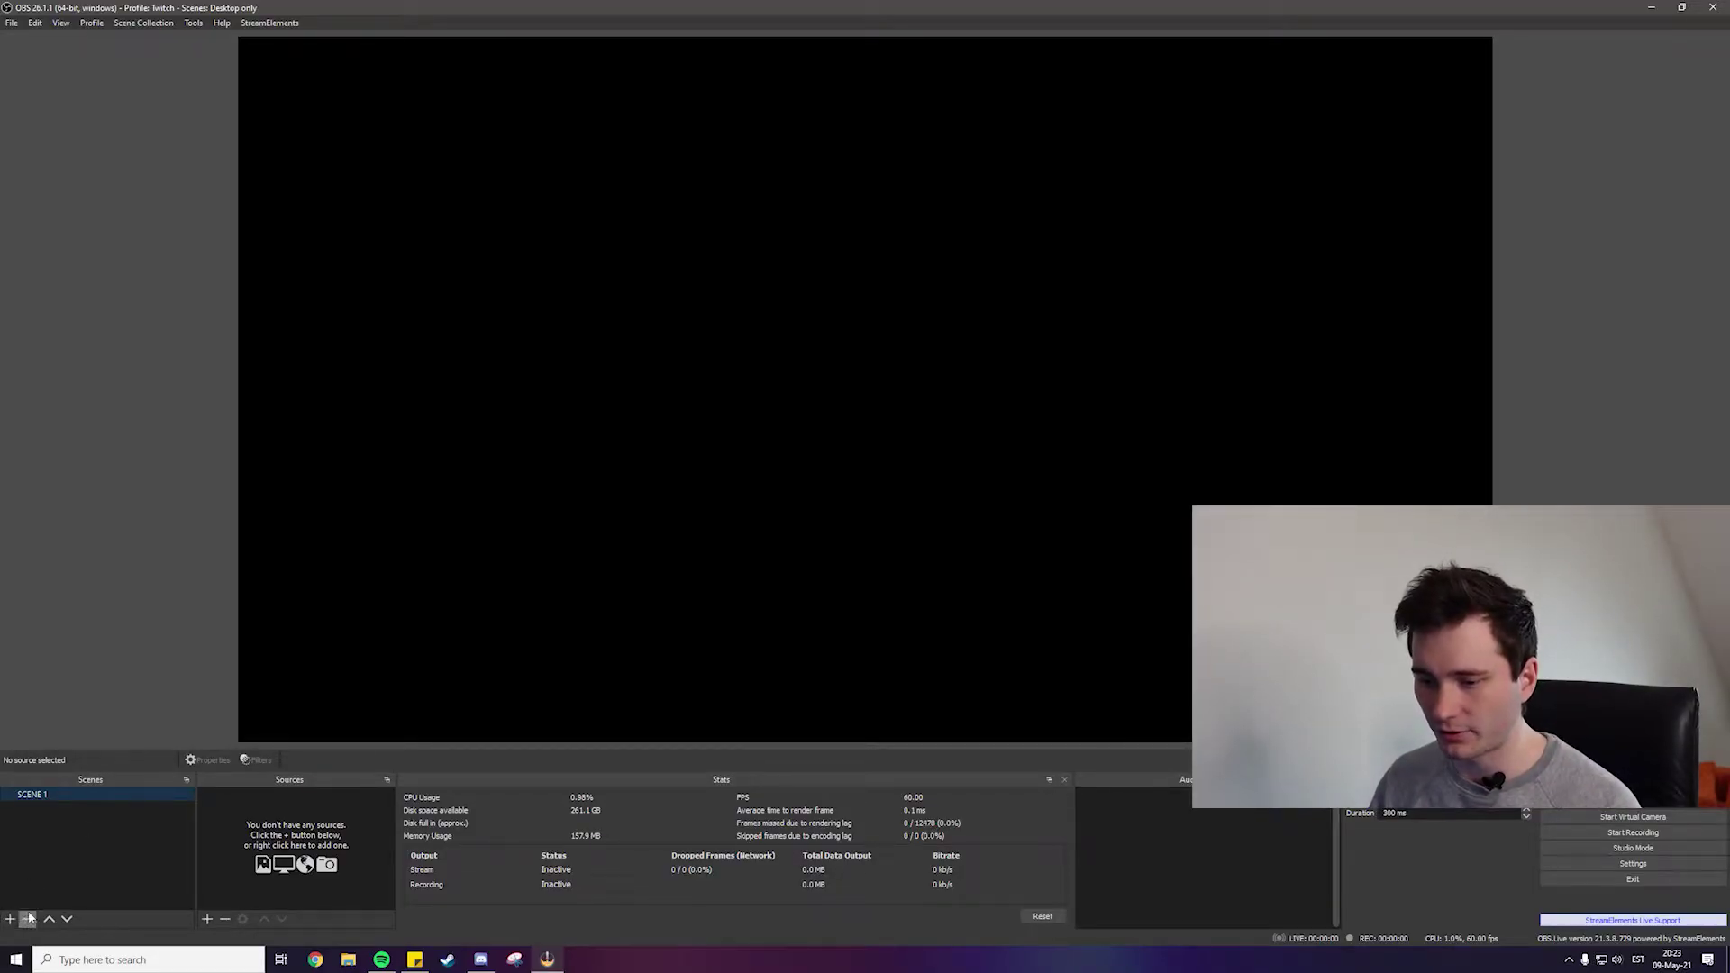
Step: Name the new scene 'Desktop scene' and add a Display Capture source to it
{"action": "left_click", "coordinate": [10, 919]}
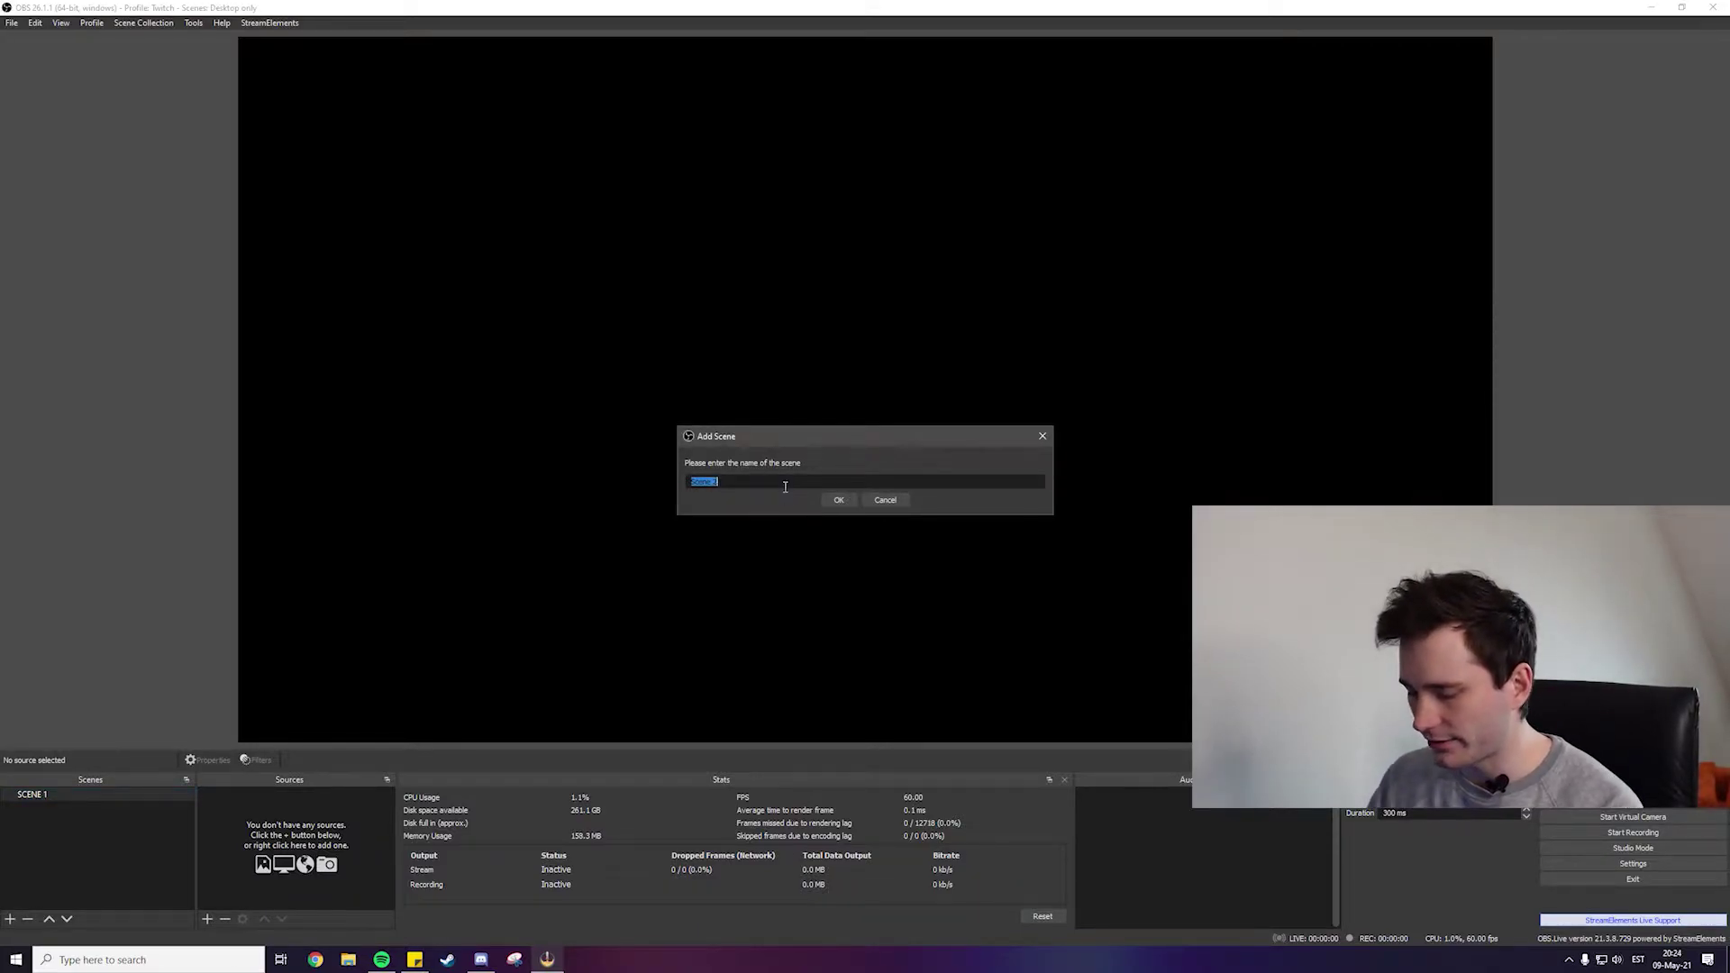
{"action": "key", "text": "Return"}
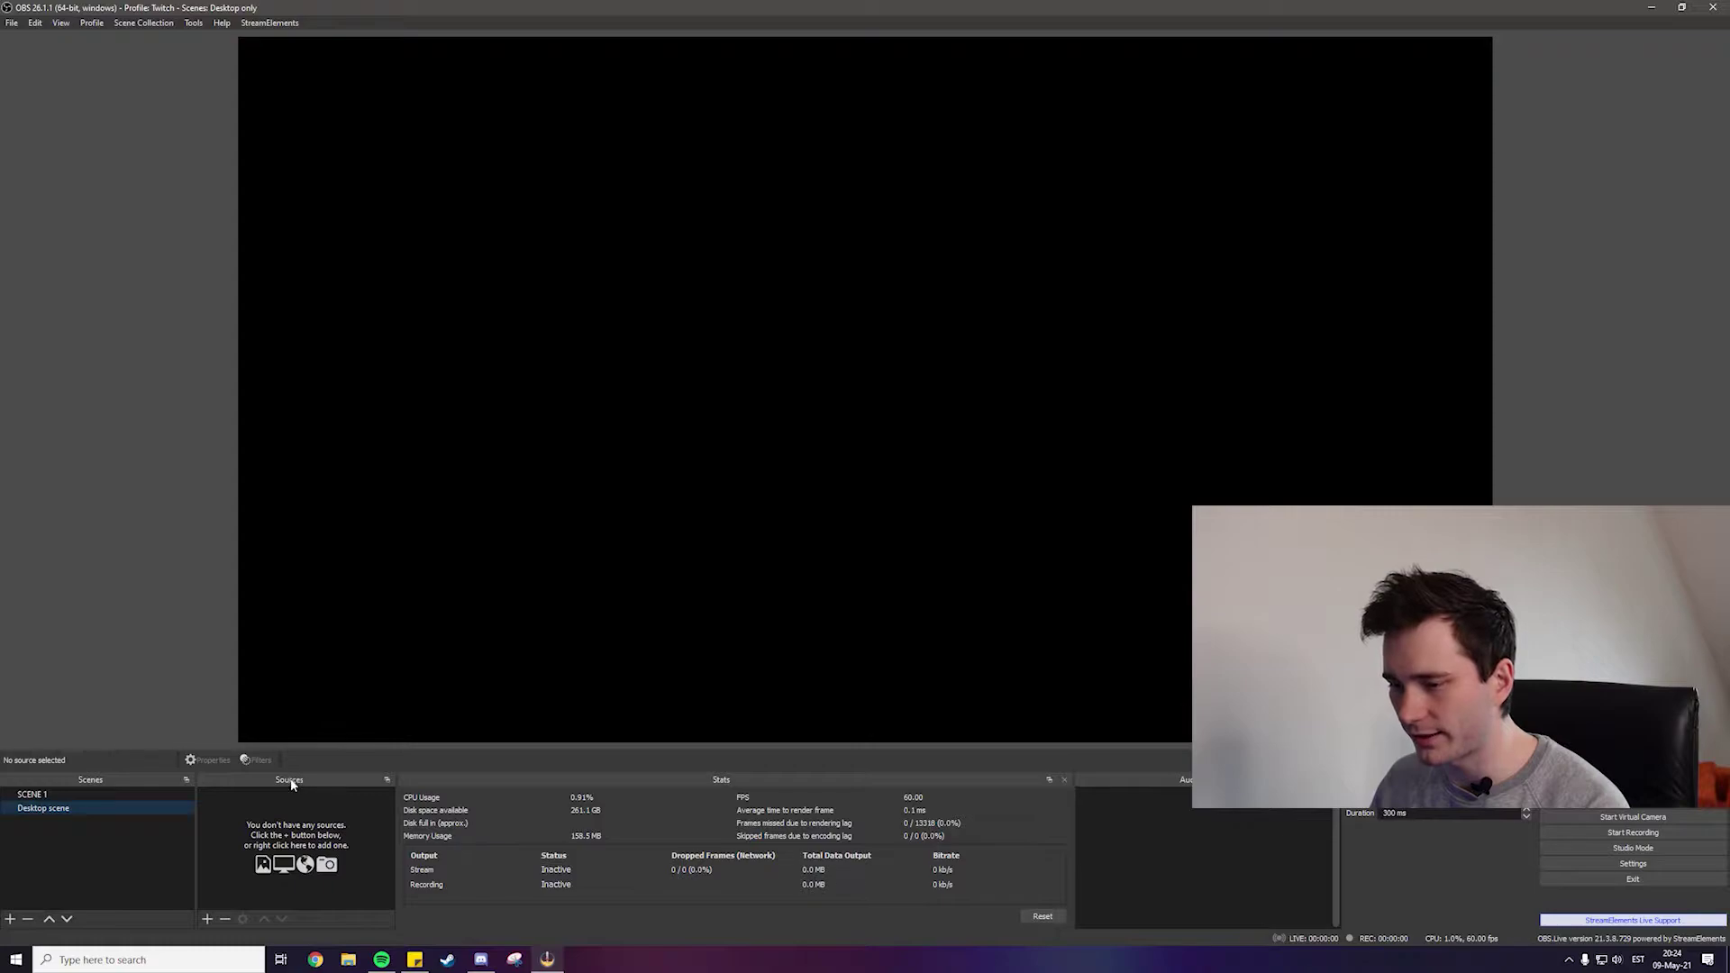
{"action": "left_click", "coordinate": [207, 921]}
{"action": "mouse_move", "coordinate": [217, 908]}
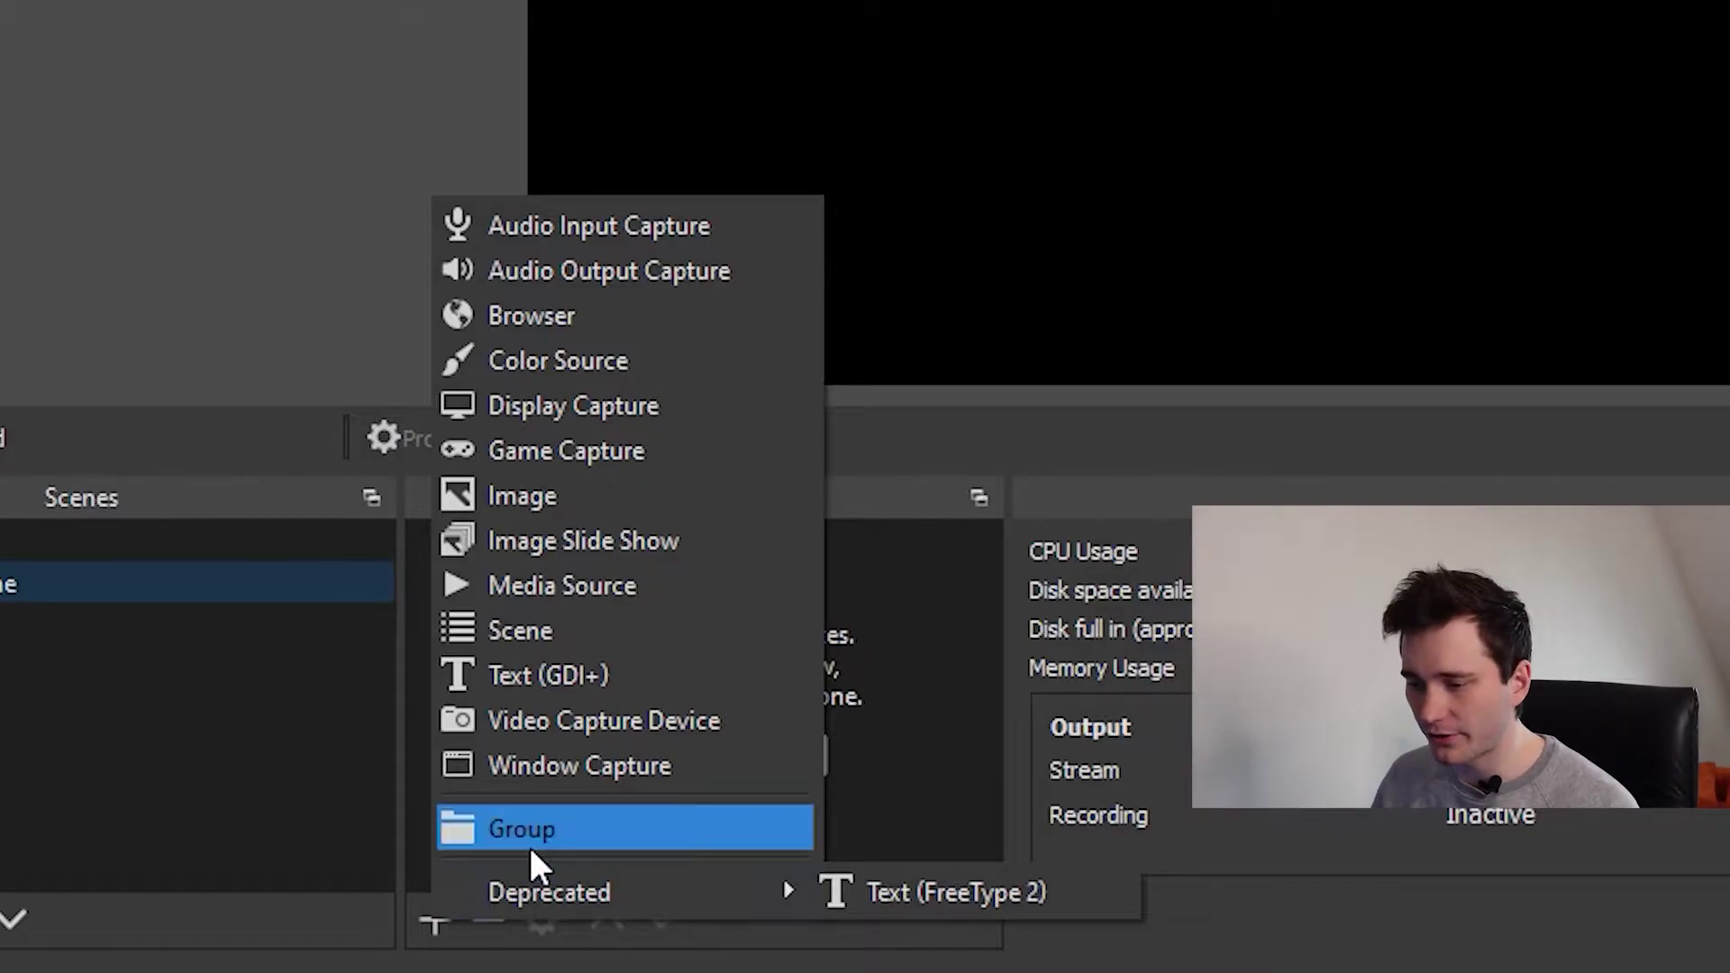
{"action": "left_click", "coordinate": [556, 411]}
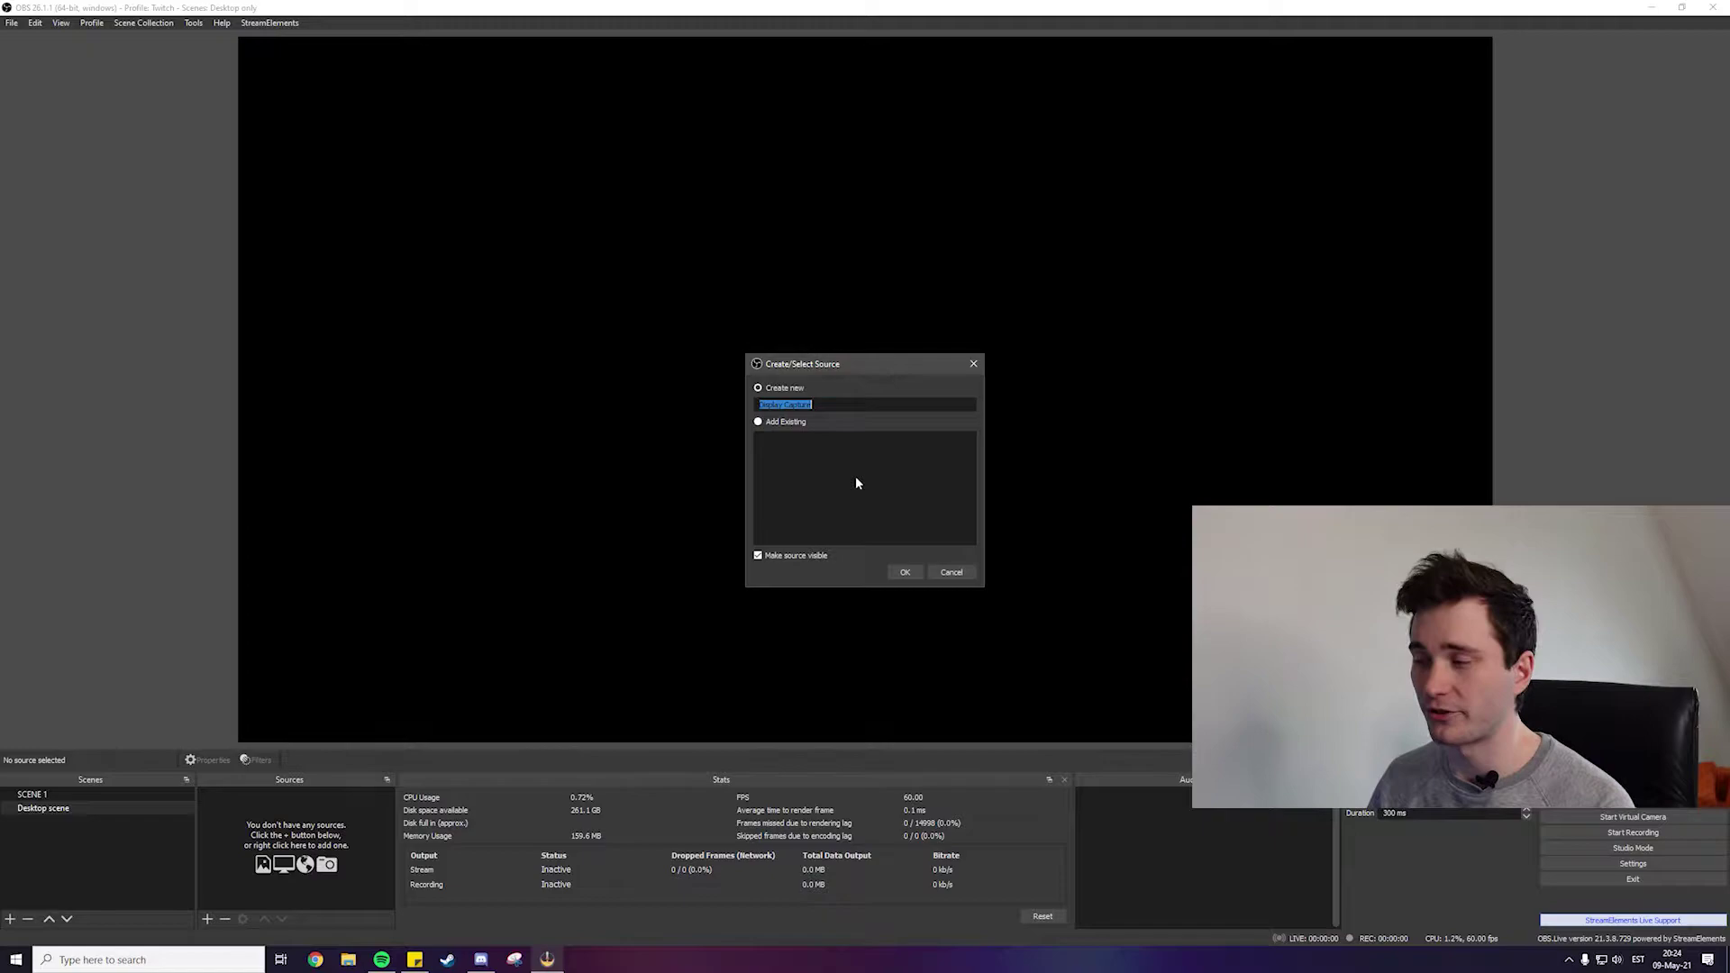
{"action": "left_click", "coordinate": [905, 574]}
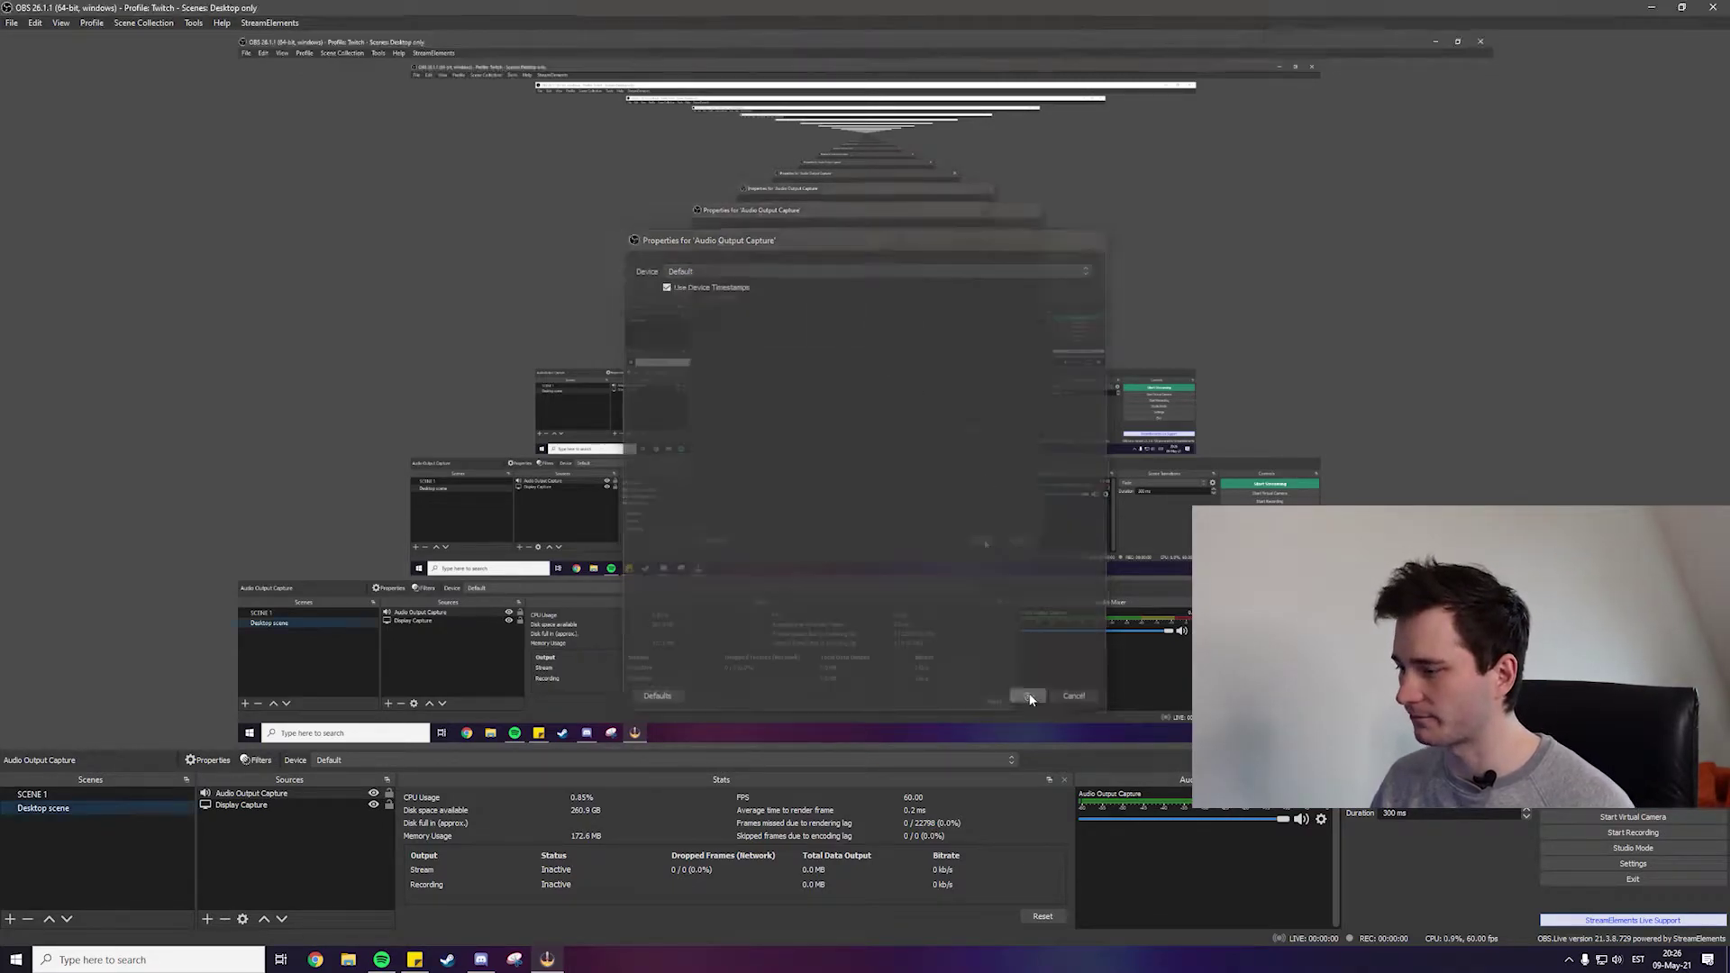
Step: Confirm the Audio Output Capture source's settings with OK
{"action": "left_click", "coordinate": [1030, 699]}
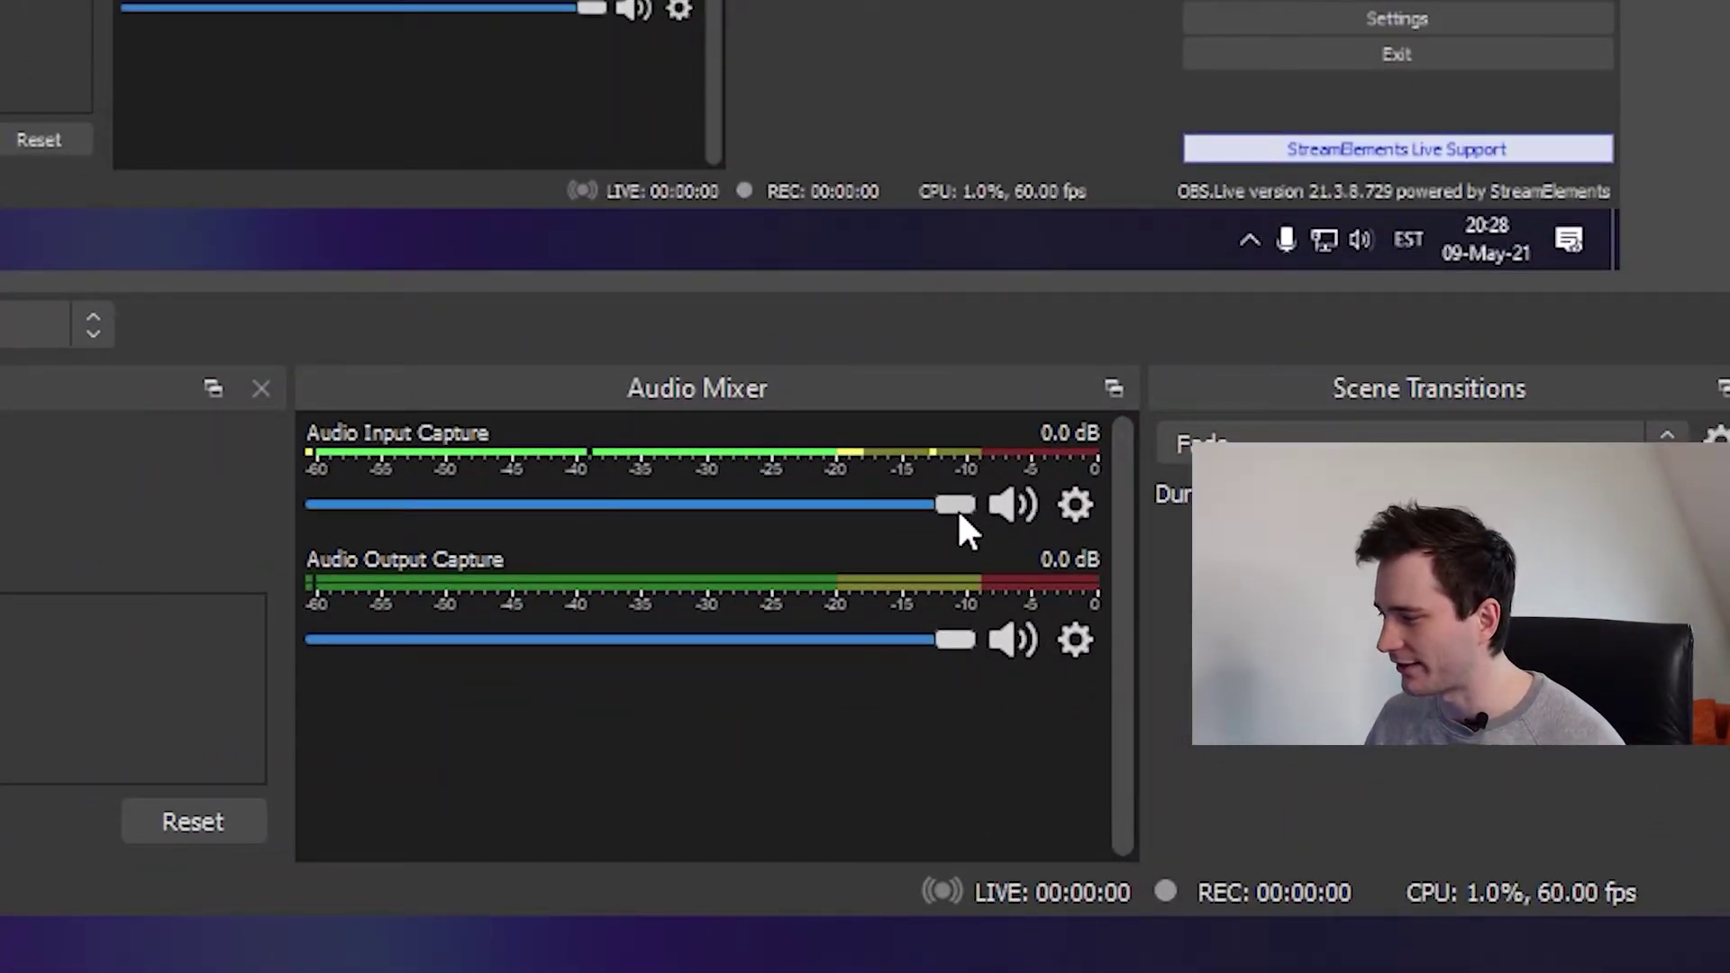
Step: Adjust the Audio Input Capture slider in the Audio Mixer, aiming for about -9.2 dB
{"action": "left_click_drag", "start_coordinate": [958, 506], "coordinate": [934, 545]}
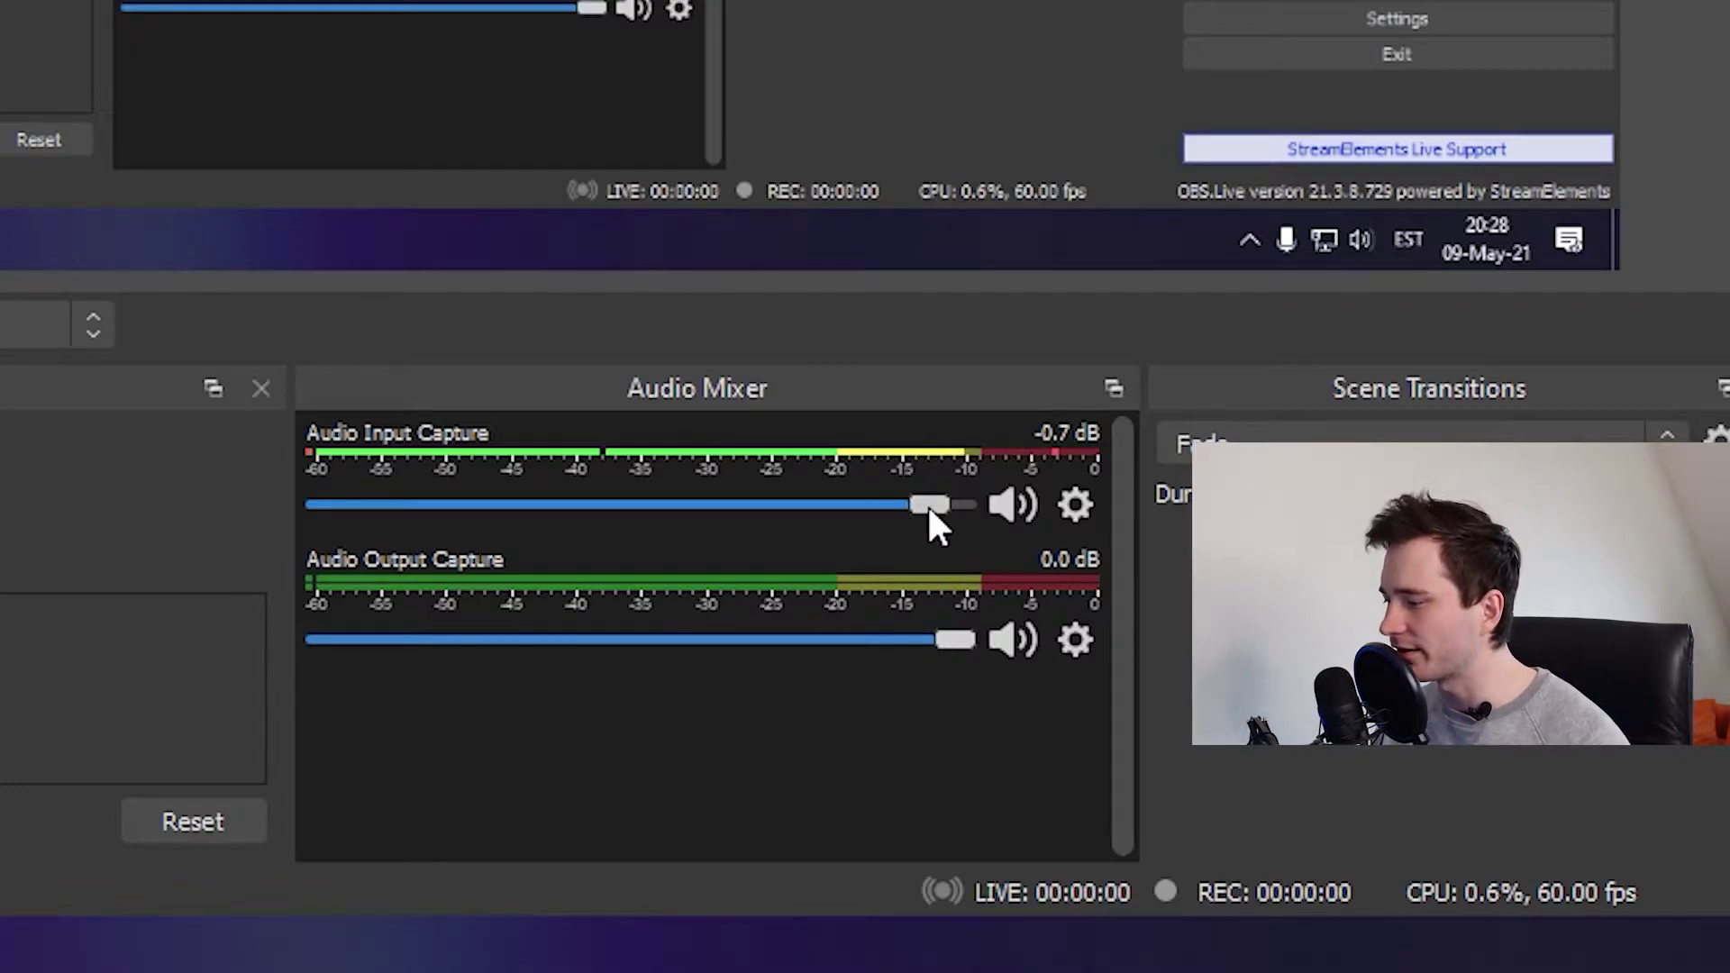
{"action": "left_click_drag", "start_coordinate": [928, 504], "coordinate": [755, 505]}
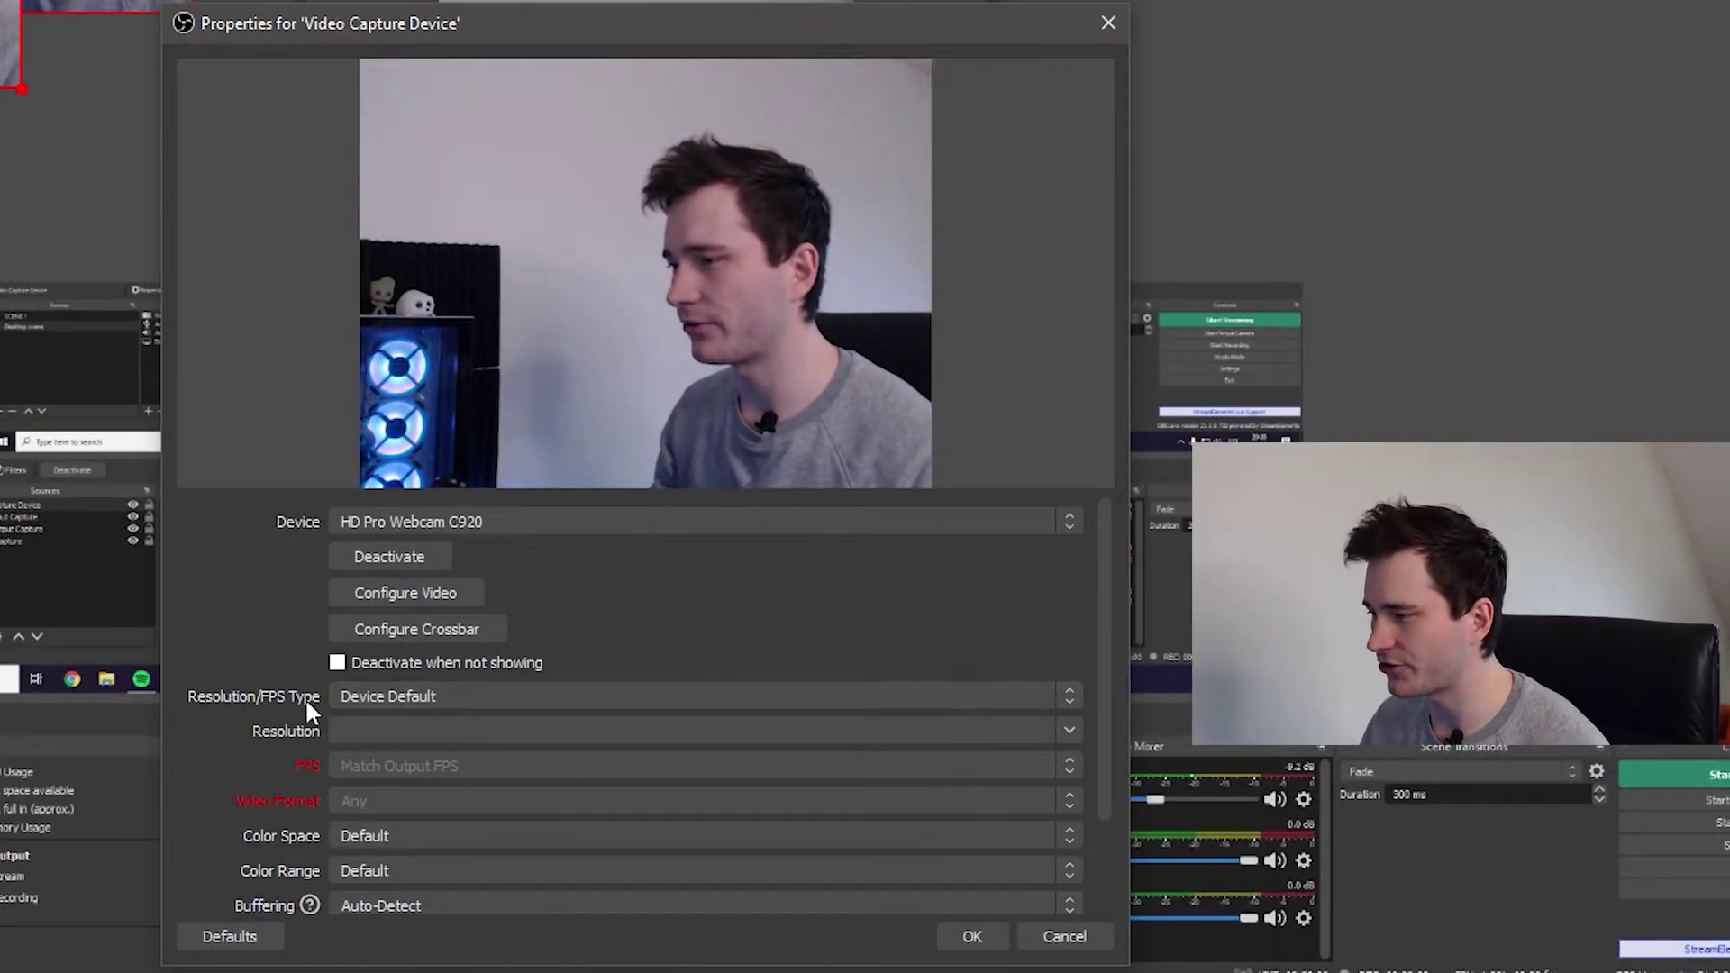
Step: Set the webcam to Custom resolution 1280x720 with FPS matching output, and confirm
{"action": "left_click", "coordinate": [1070, 696]}
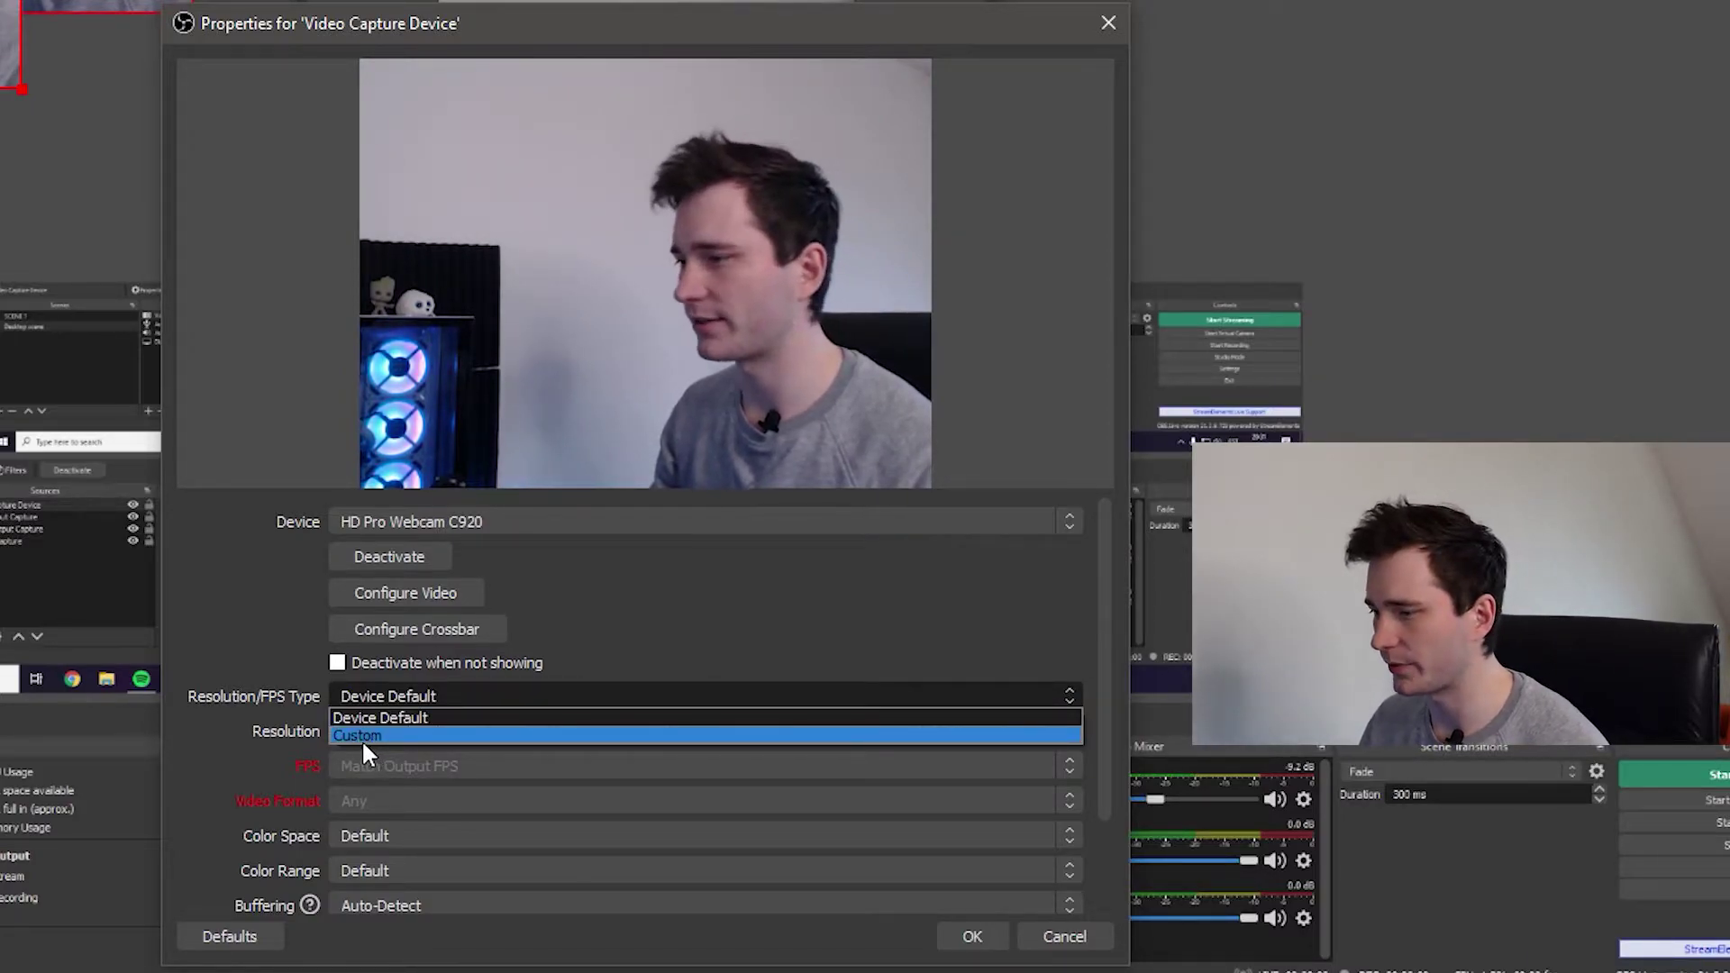
{"action": "left_click", "coordinate": [361, 736]}
{"action": "left_click", "coordinate": [1076, 733]}
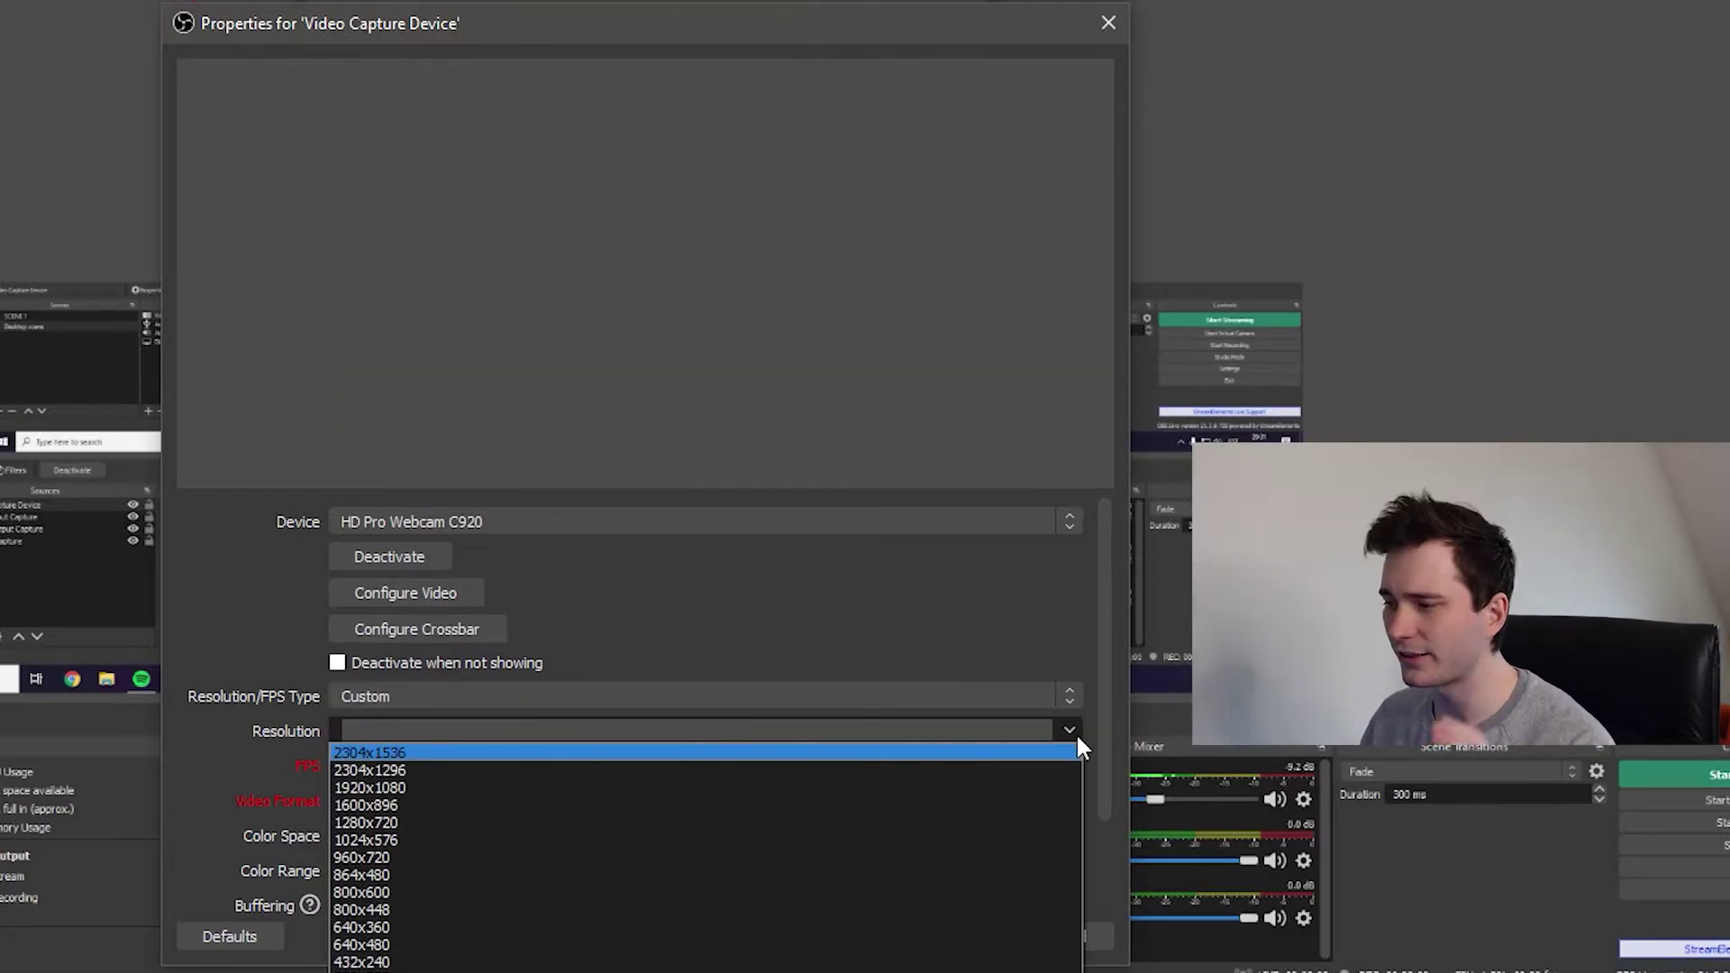
{"action": "left_click", "coordinate": [386, 824]}
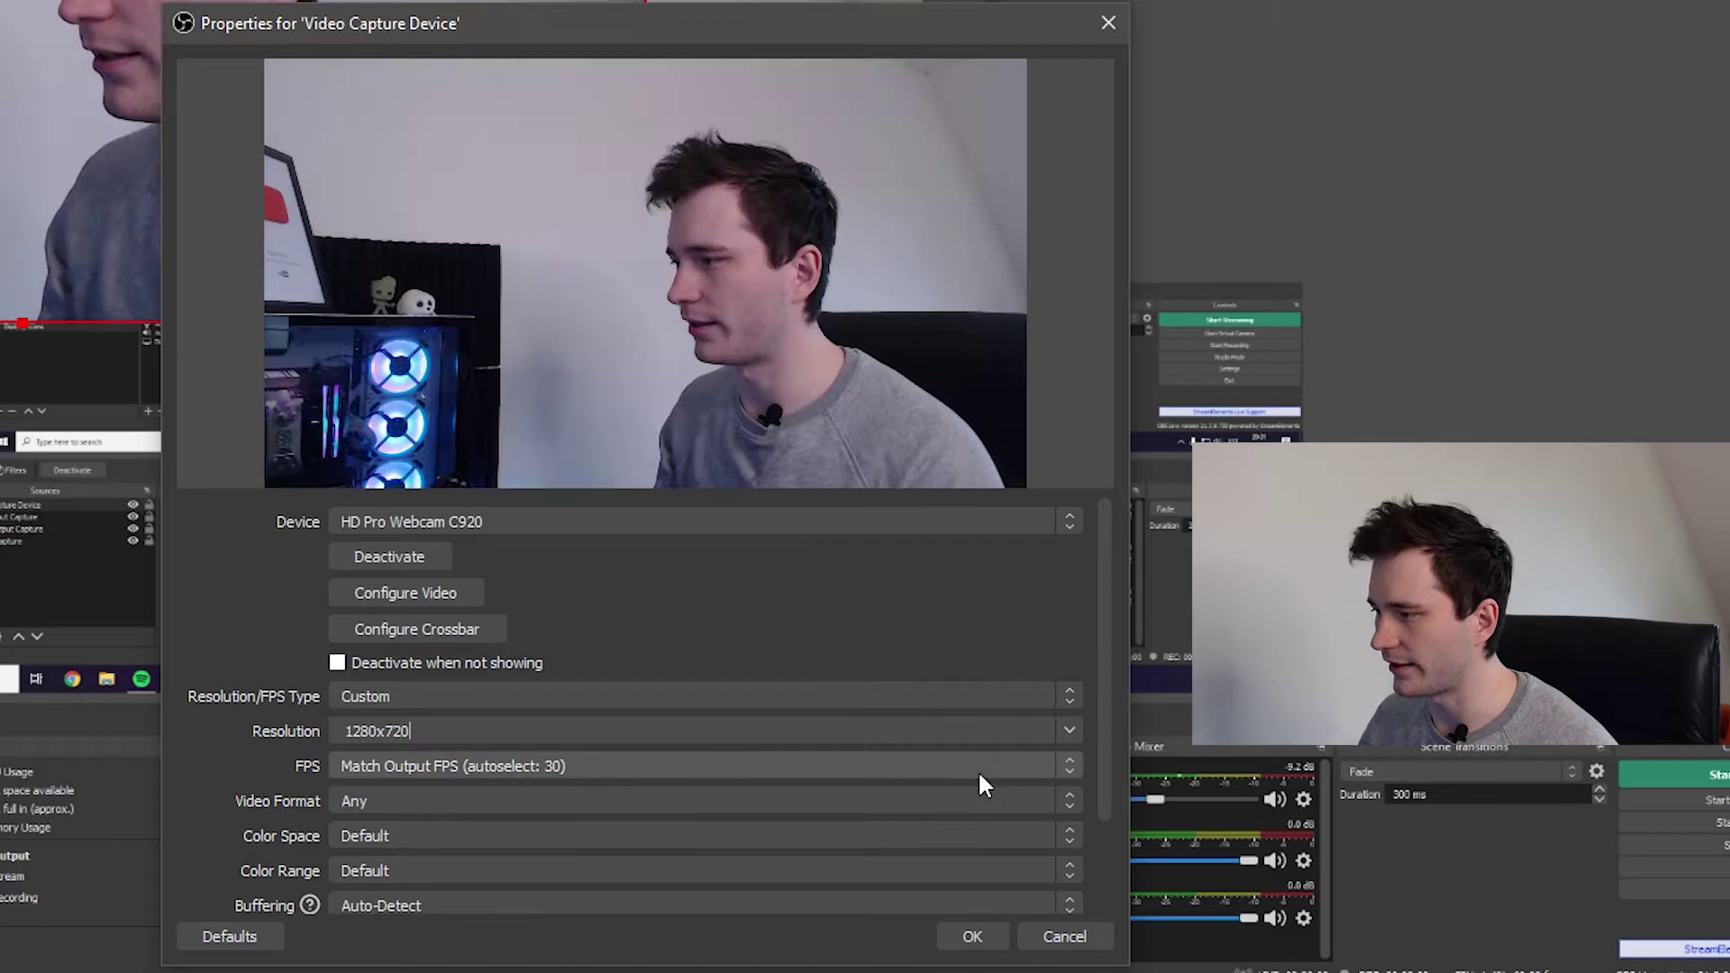
{"action": "left_click", "coordinate": [1072, 773]}
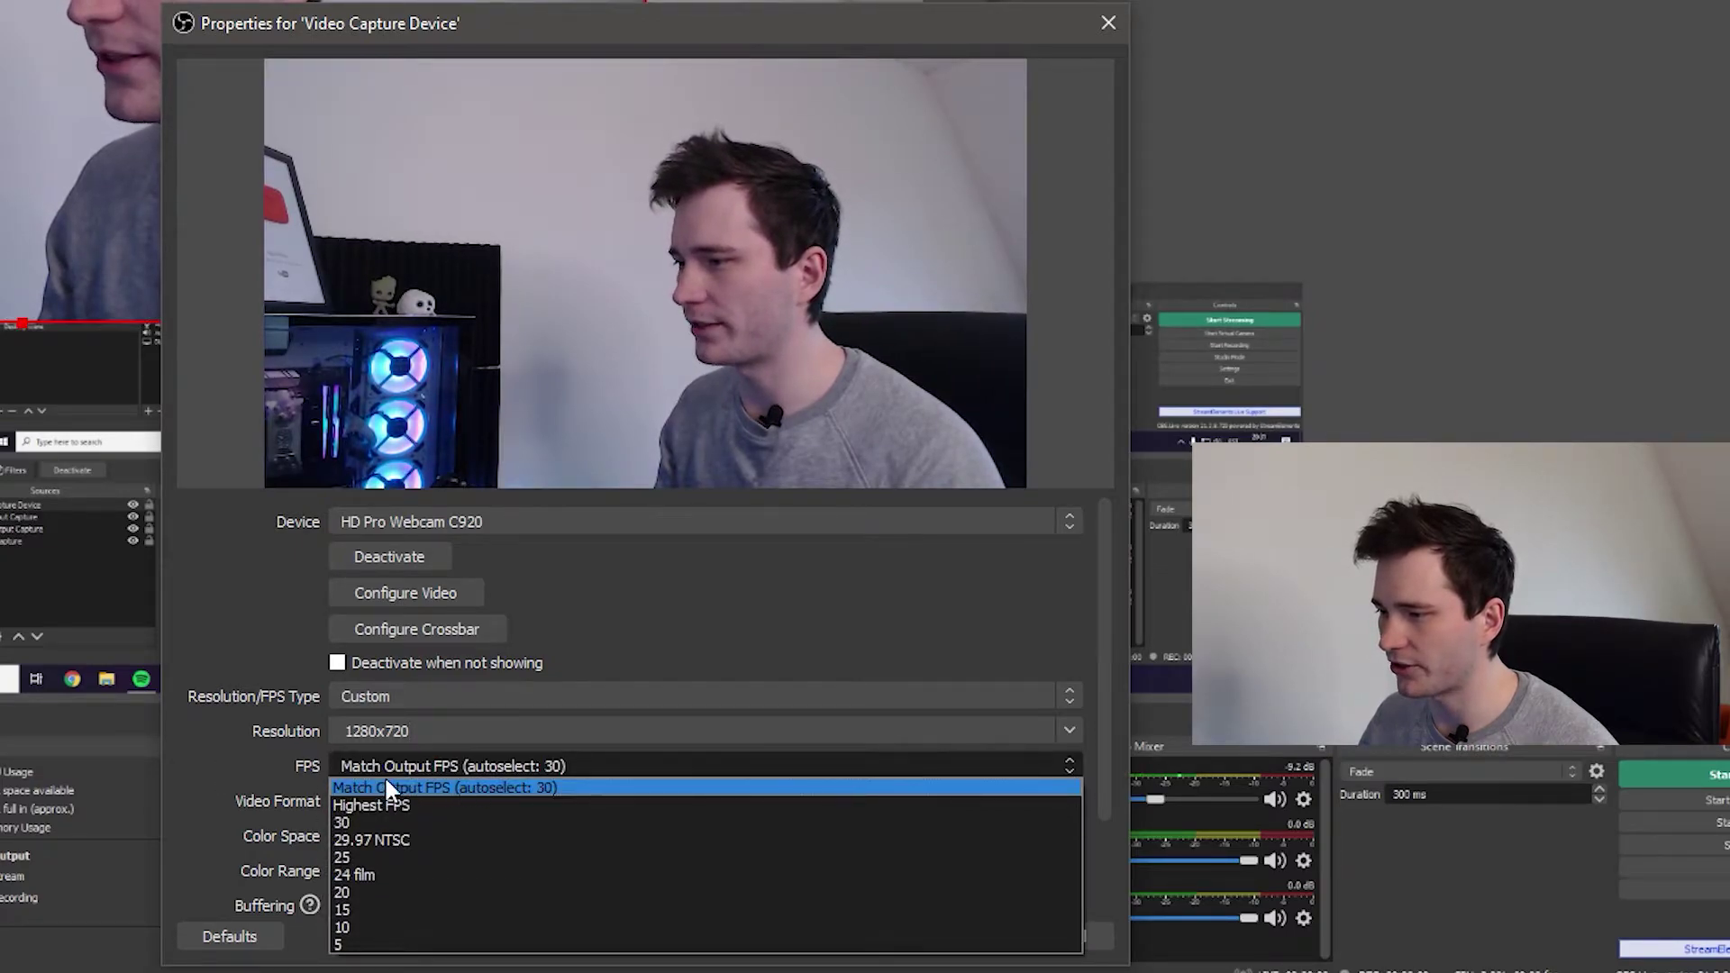
{"action": "left_click", "coordinate": [450, 790]}
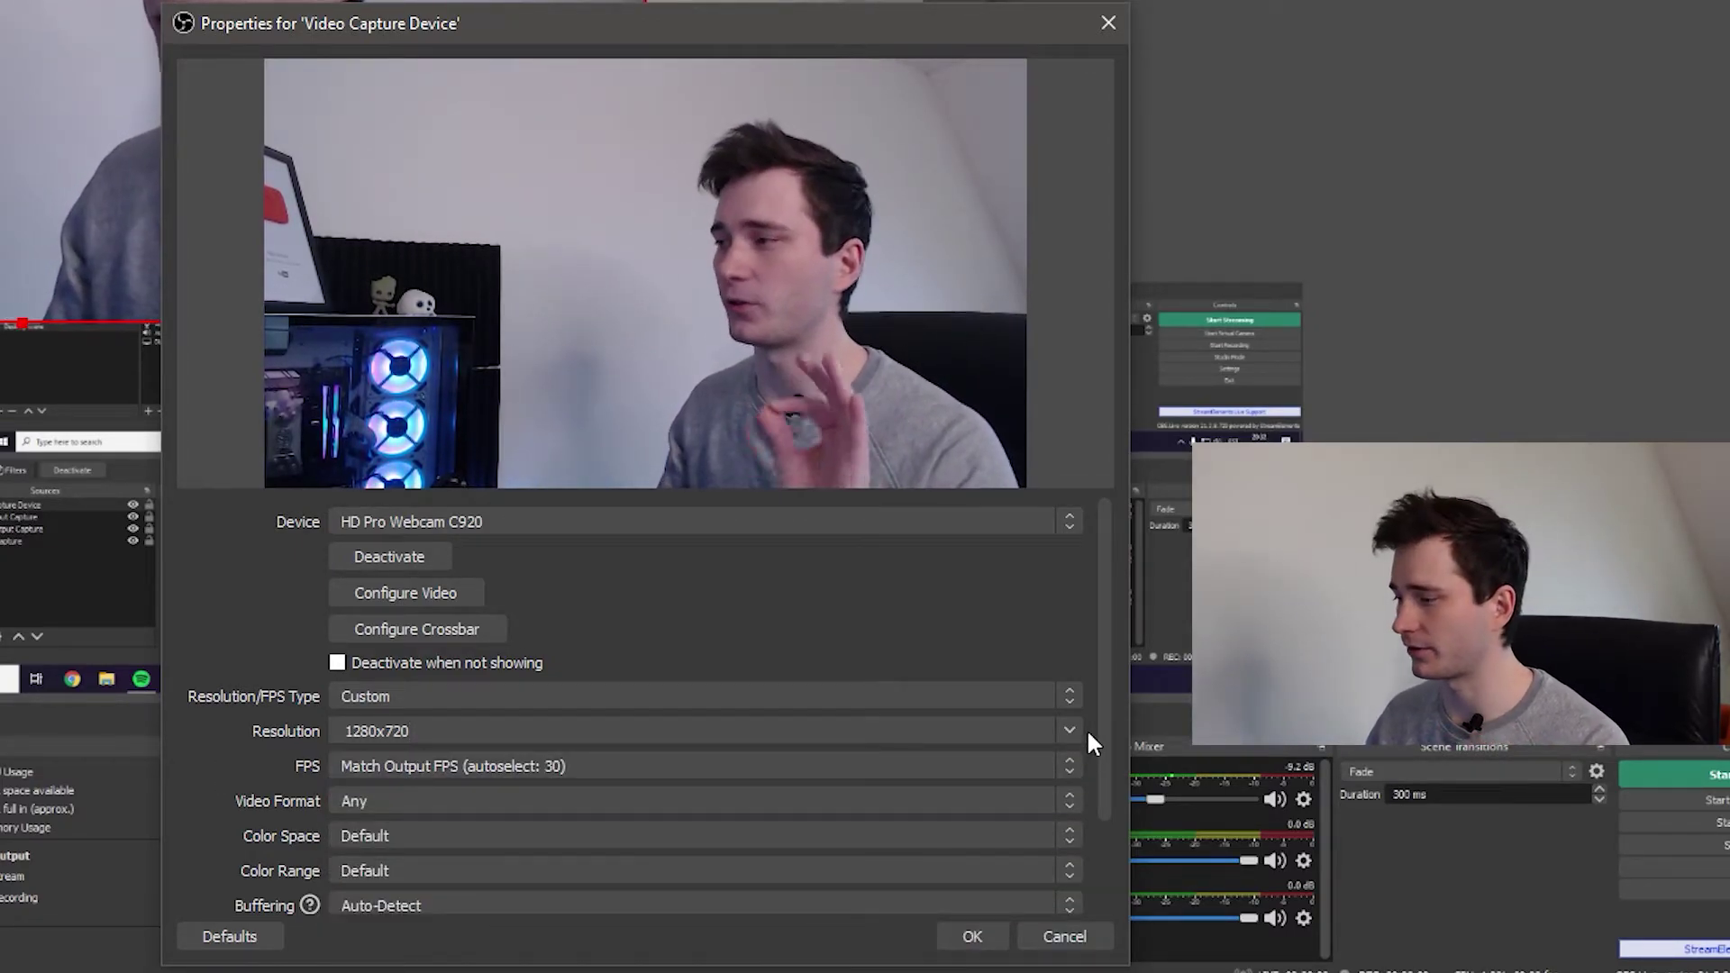
{"action": "left_click", "coordinate": [971, 936]}
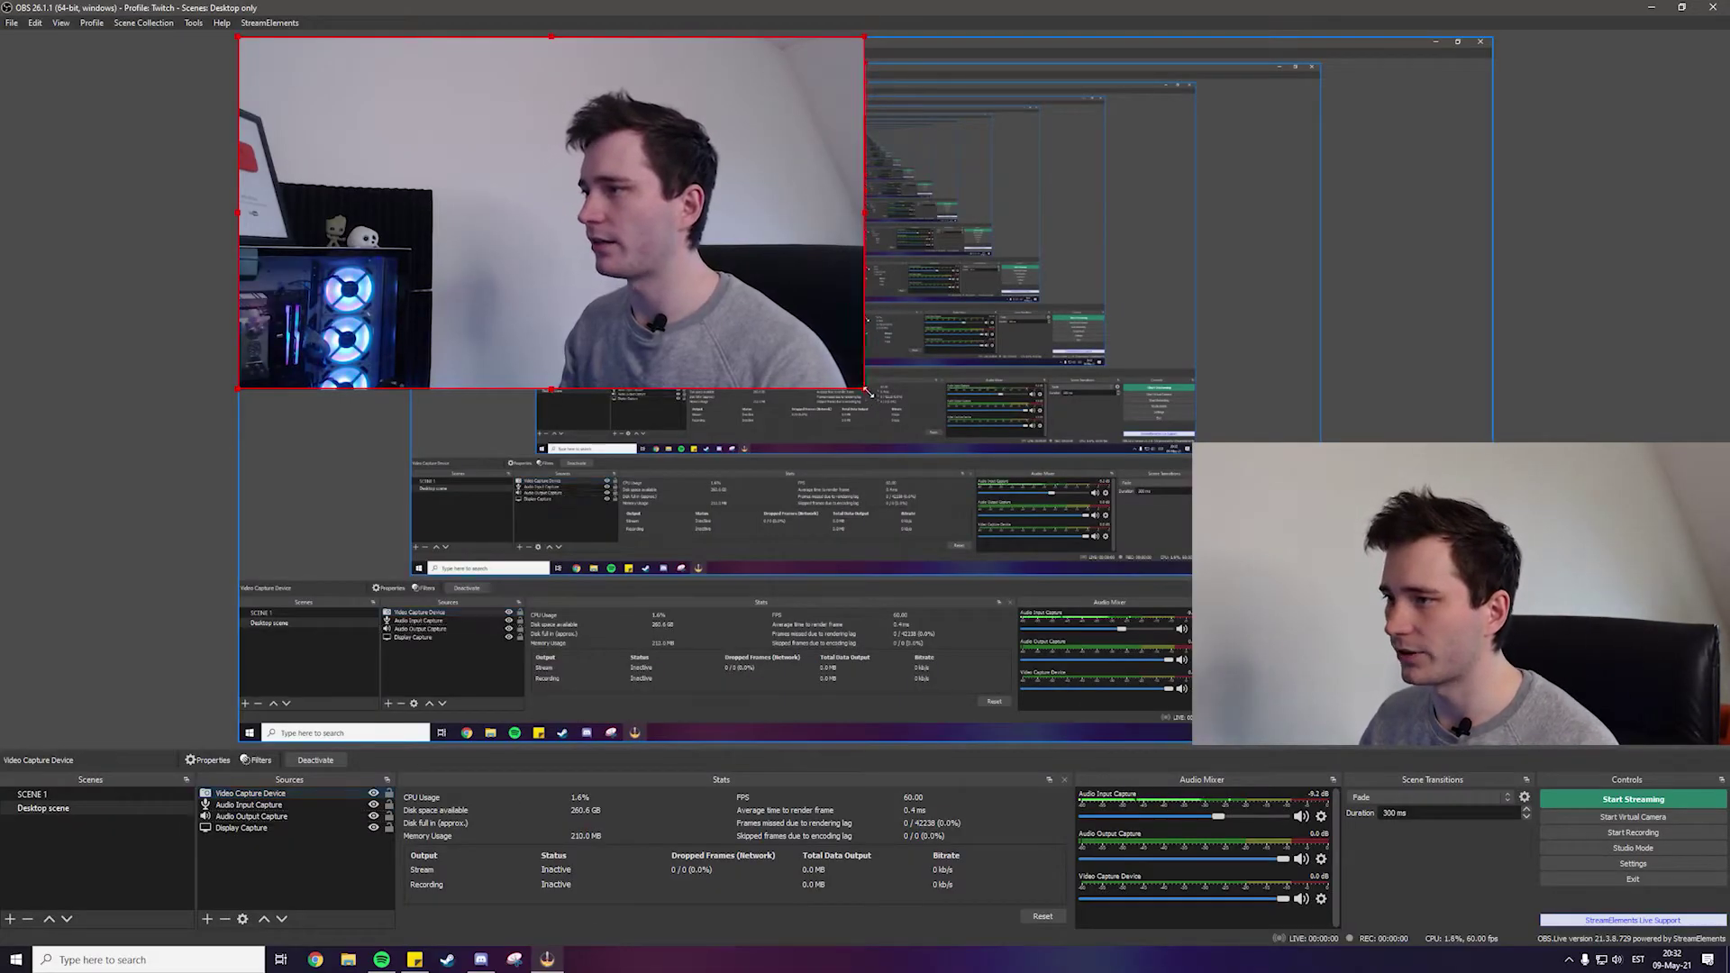
Step: Resize the webcam image, crop its left, right and top edges, and shift it left
{"action": "left_click_drag", "start_coordinate": [865, 389], "coordinate": [649, 270]}
{"action": "left_click_drag", "start_coordinate": [511, 153], "coordinate": [413, 422]}
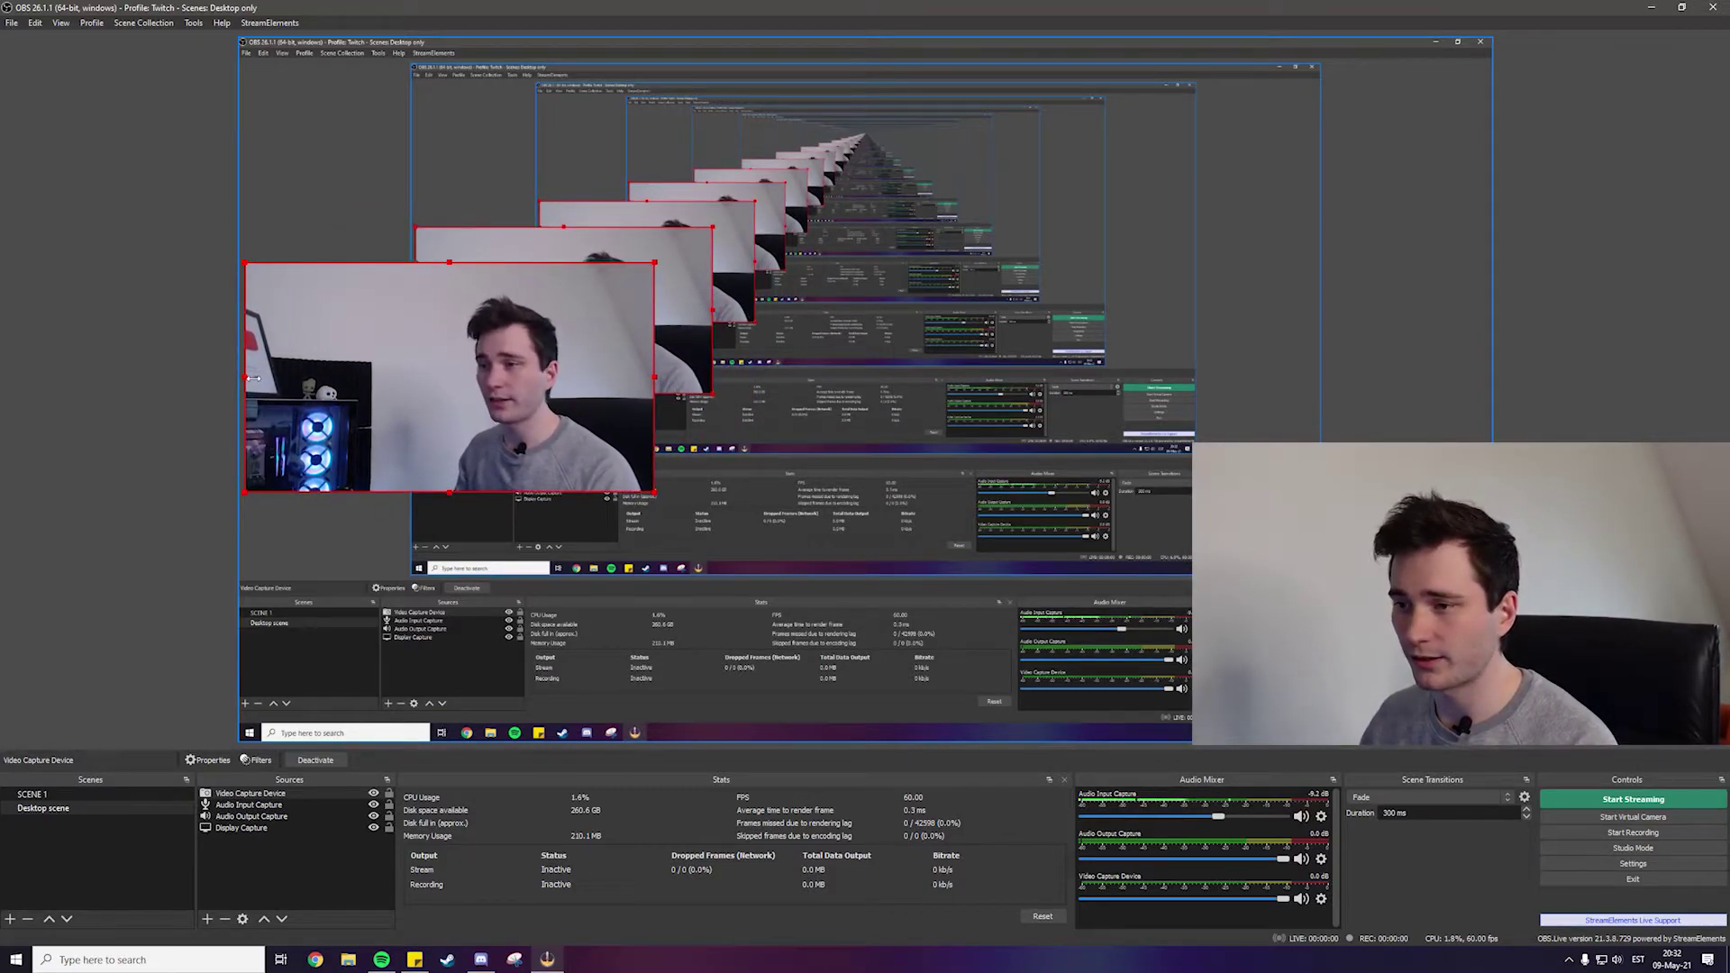
{"action": "left_click_drag", "start_coordinate": [253, 378], "coordinate": [350, 396]}
{"action": "mouse_move", "coordinate": [503, 501]}
{"action": "left_mouse_down"}
{"action": "mouse_move", "coordinate": [501, 451]}
{"action": "mouse_move", "coordinate": [501, 492]}
{"action": "left_mouse_up"}
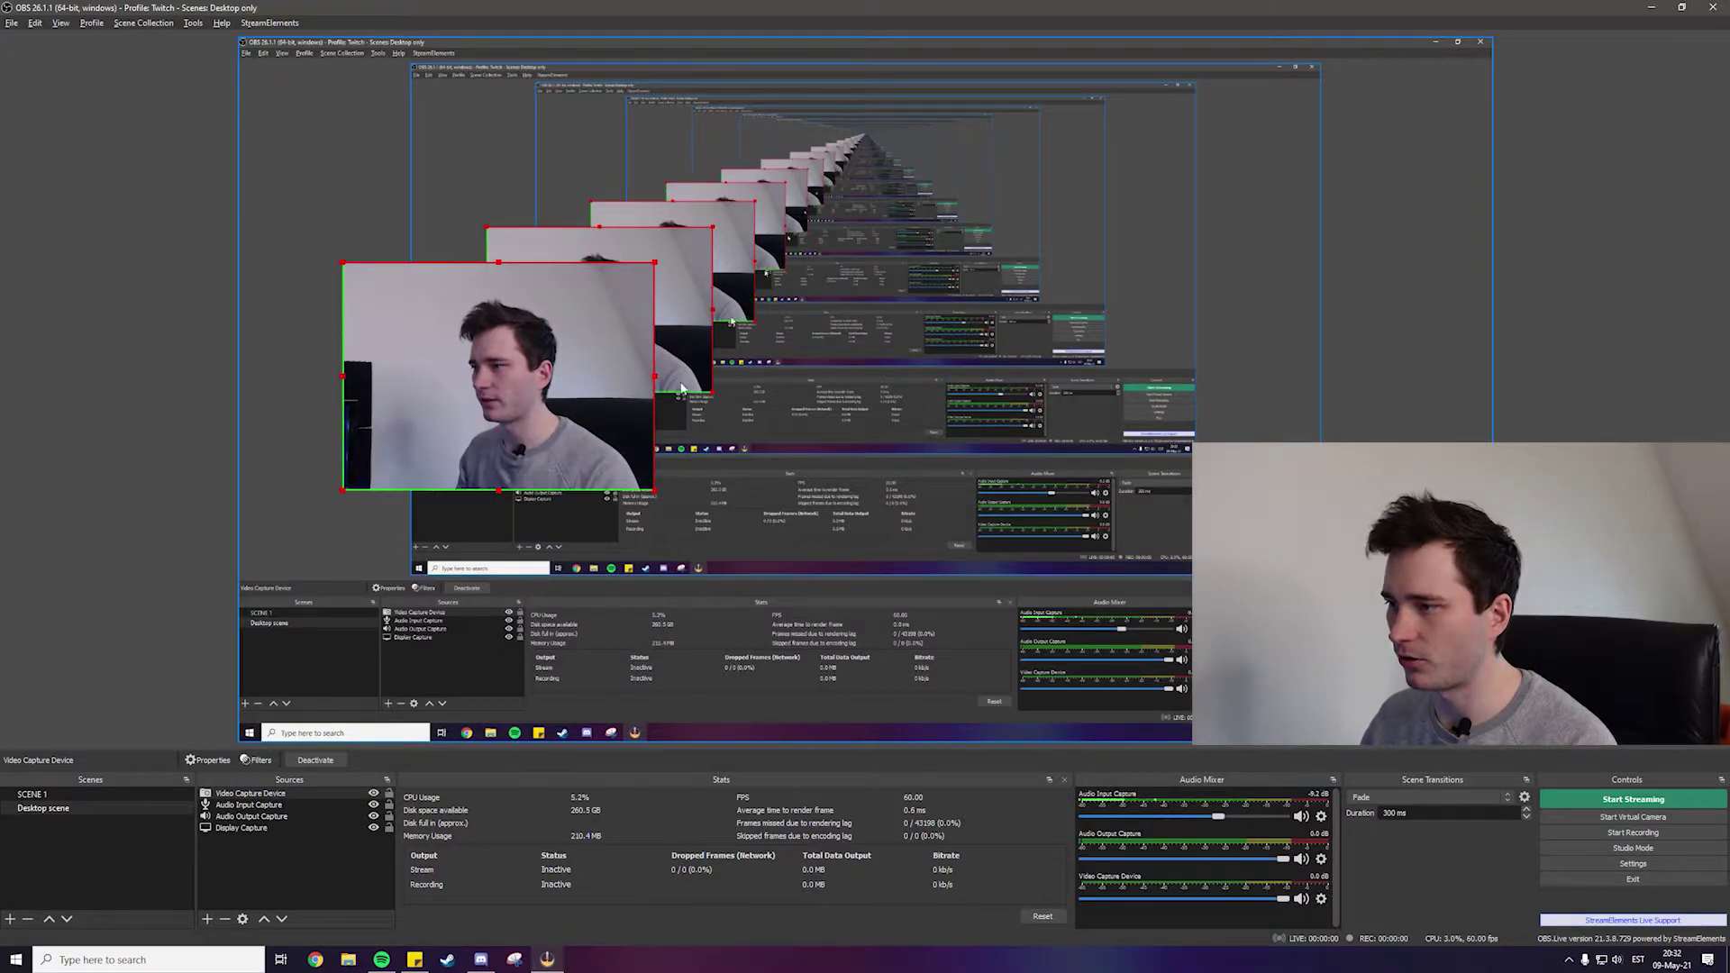
{"action": "left_click_drag", "start_coordinate": [655, 376], "coordinate": [640, 377]}
{"action": "left_click_drag", "start_coordinate": [495, 267], "coordinate": [494, 276]}
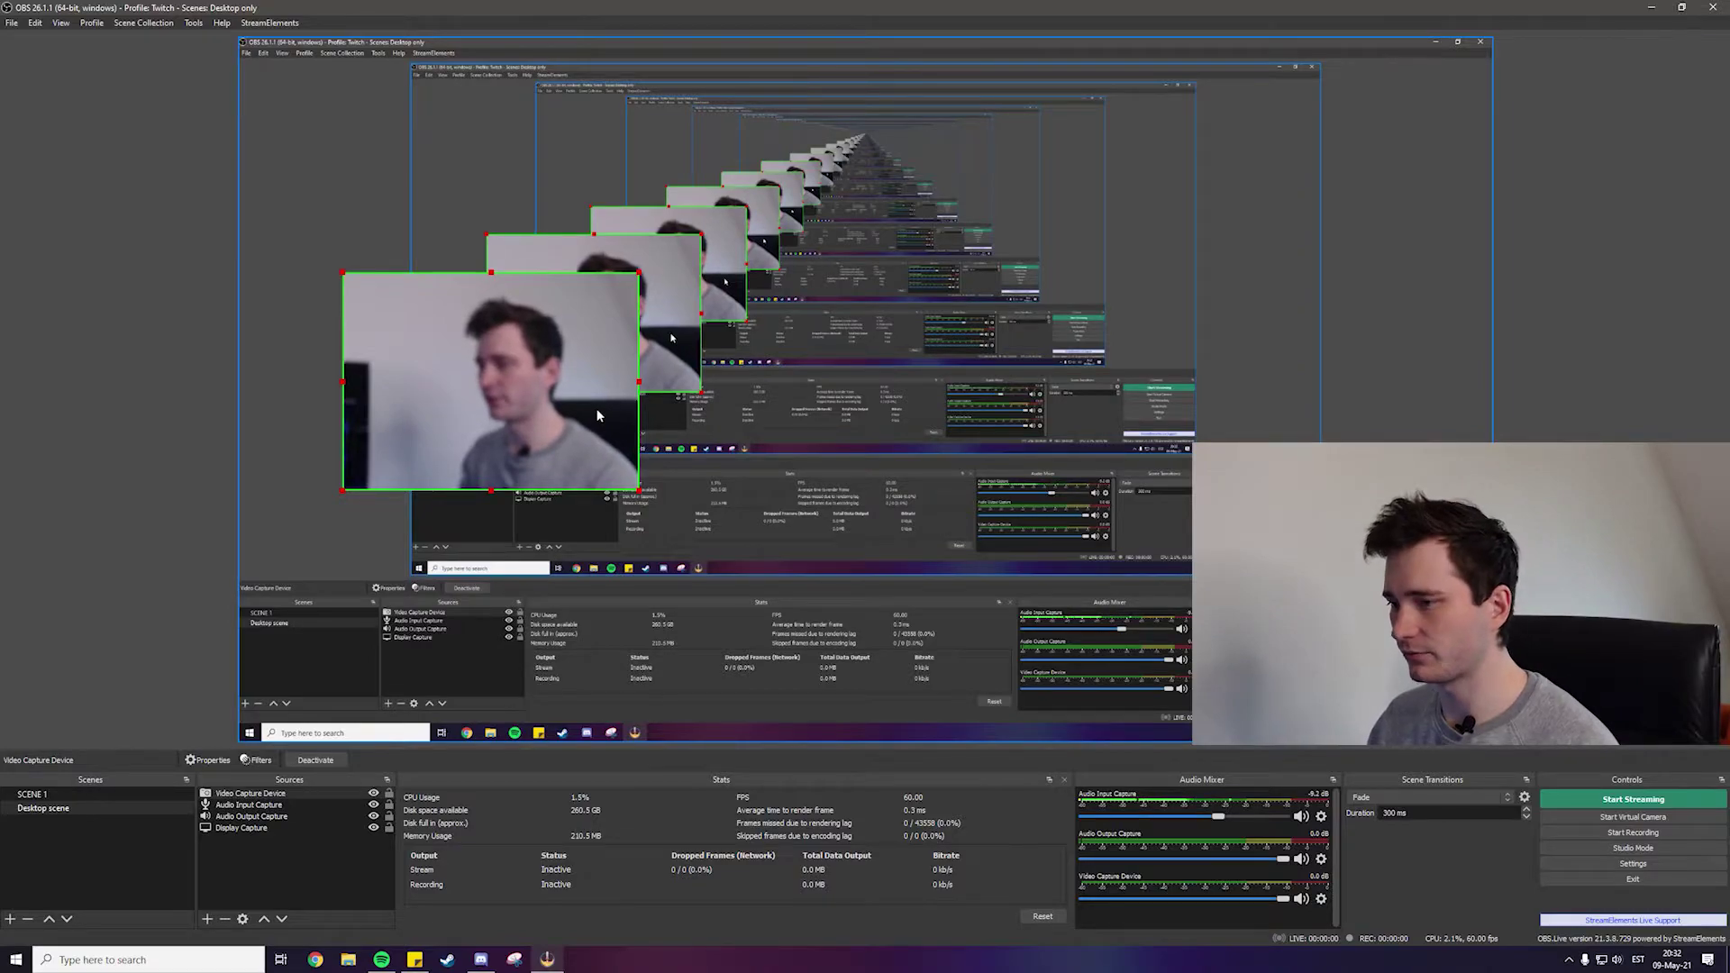
{"action": "left_click_drag", "start_coordinate": [597, 415], "coordinate": [493, 411]}
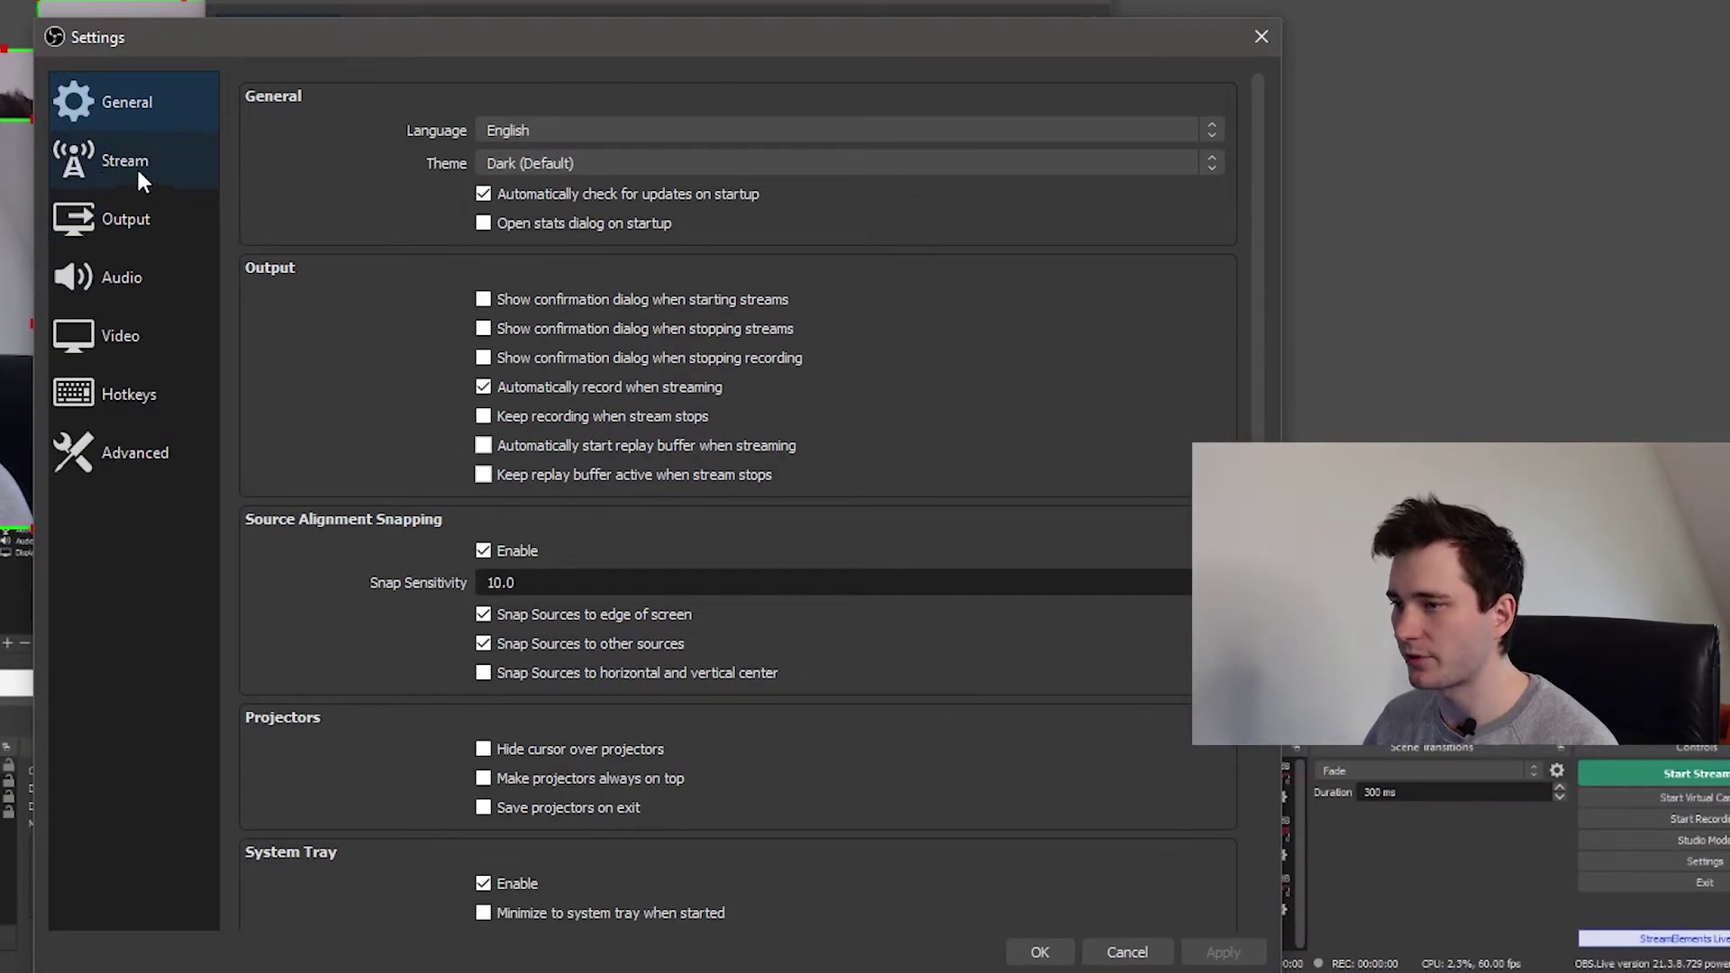
Step: In Stream settings, connect the Twitch account, accept the cookie notice and begin logging in
{"action": "left_click", "coordinate": [136, 166]}
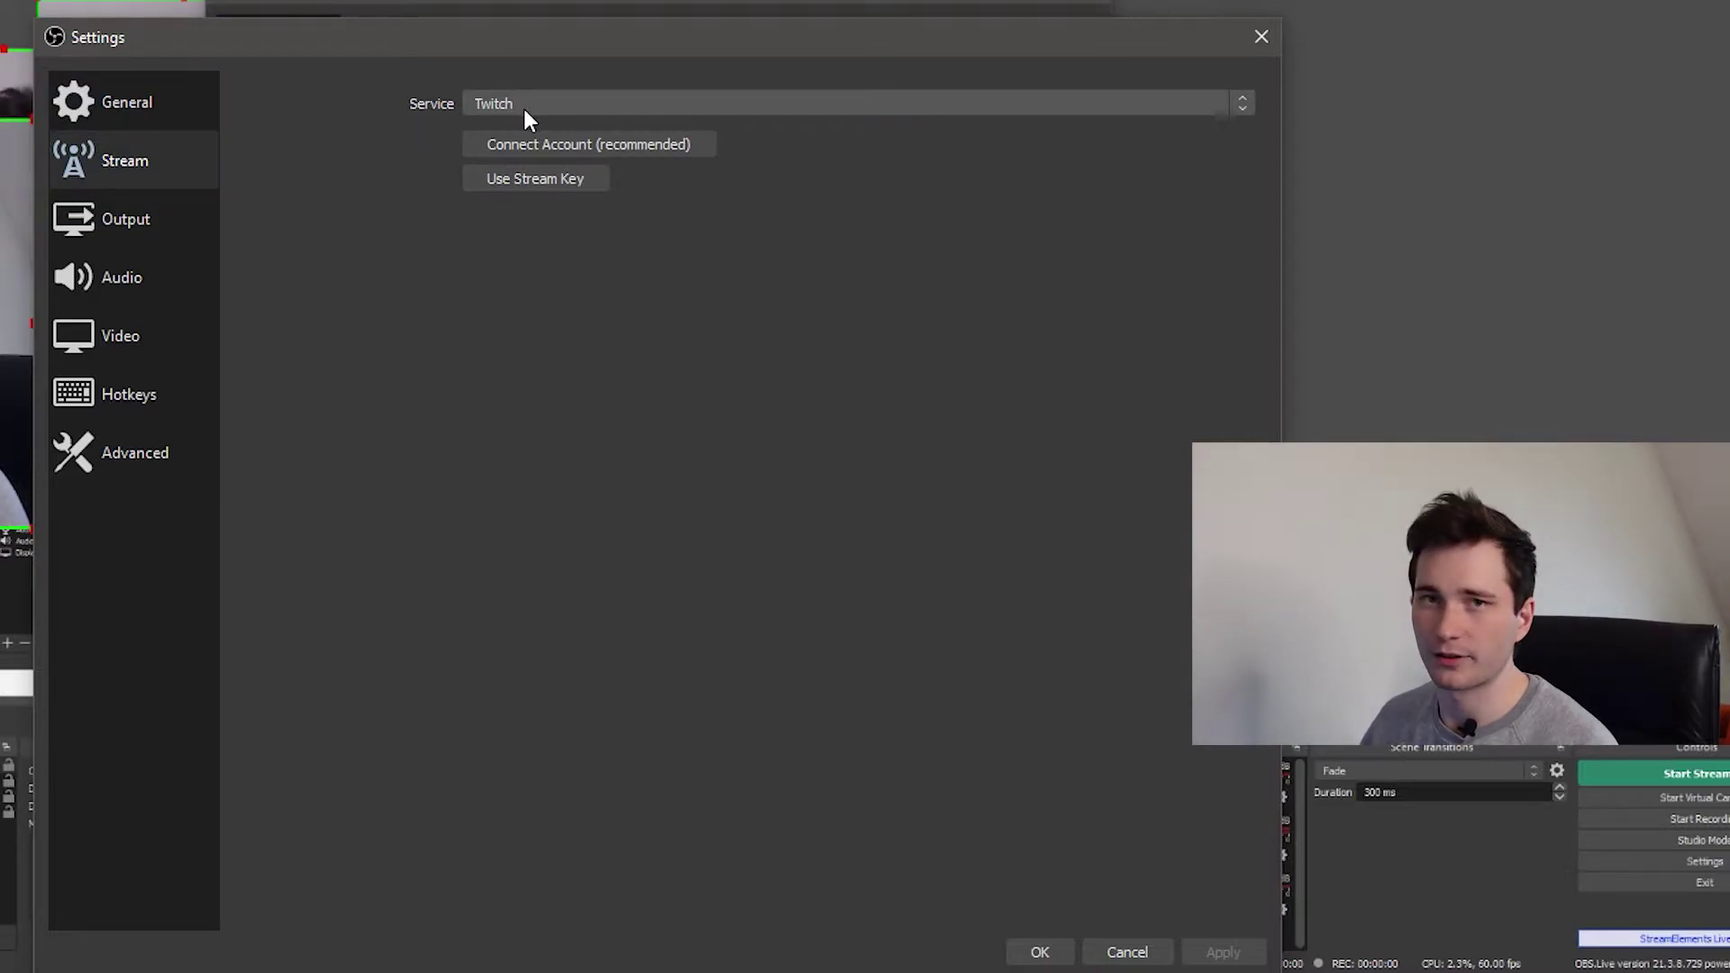
{"action": "left_click", "coordinate": [581, 150]}
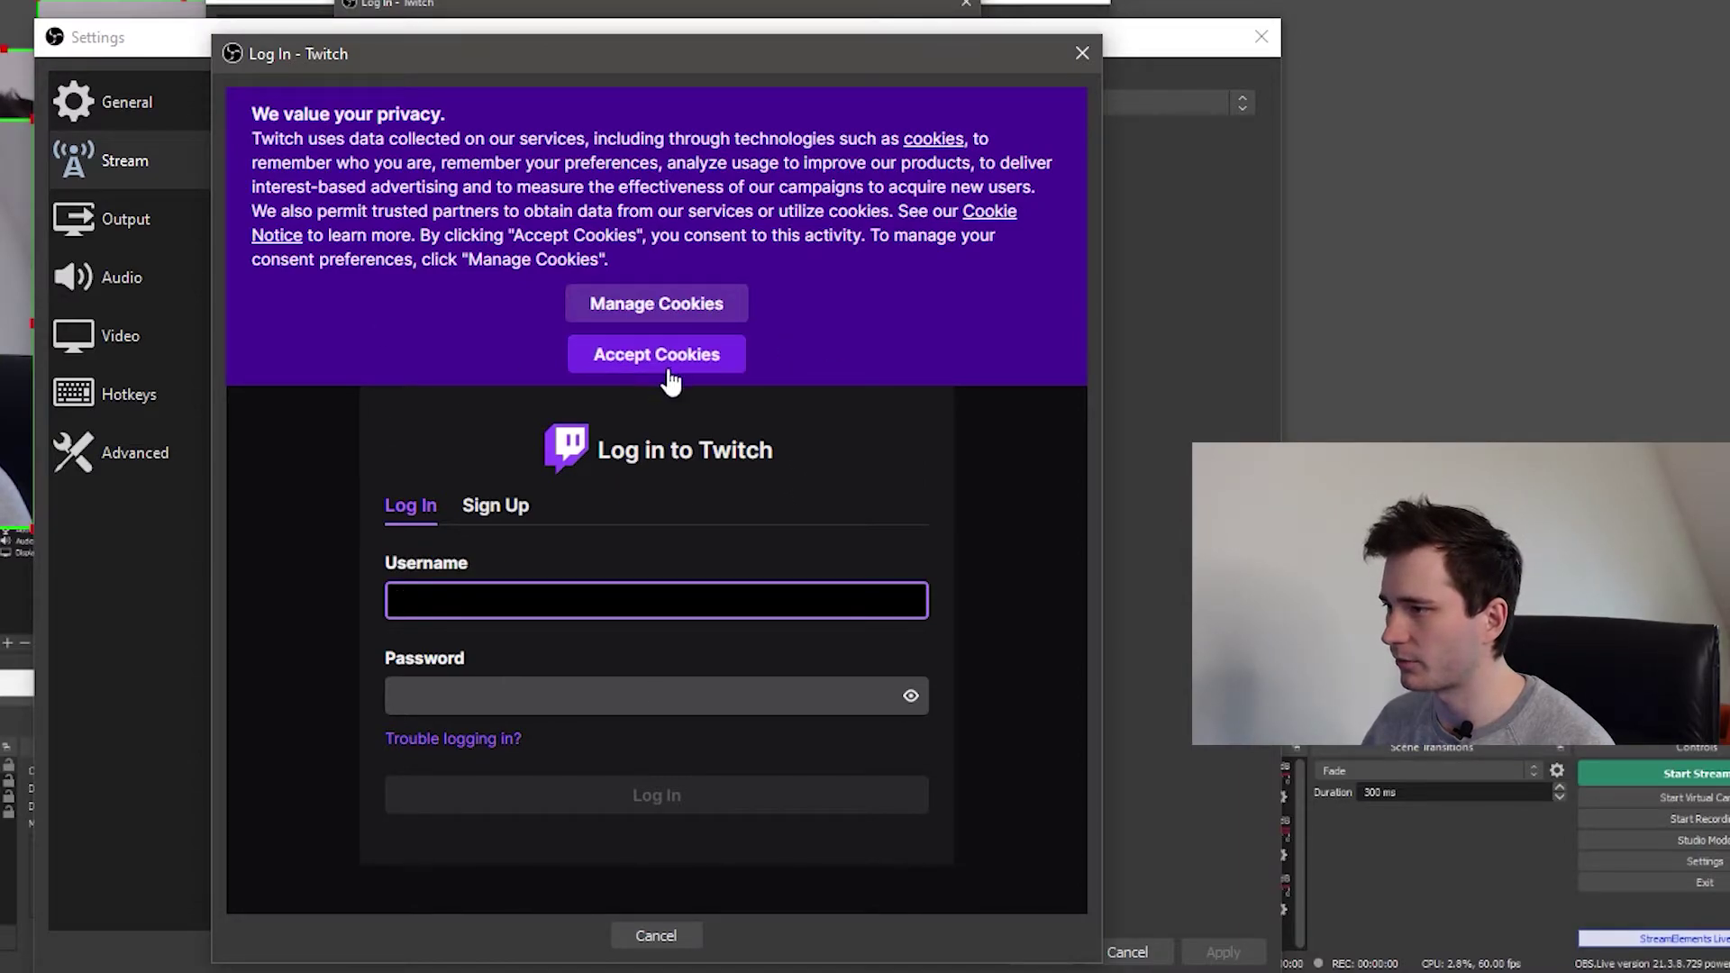
{"action": "left_click", "coordinate": [636, 361]}
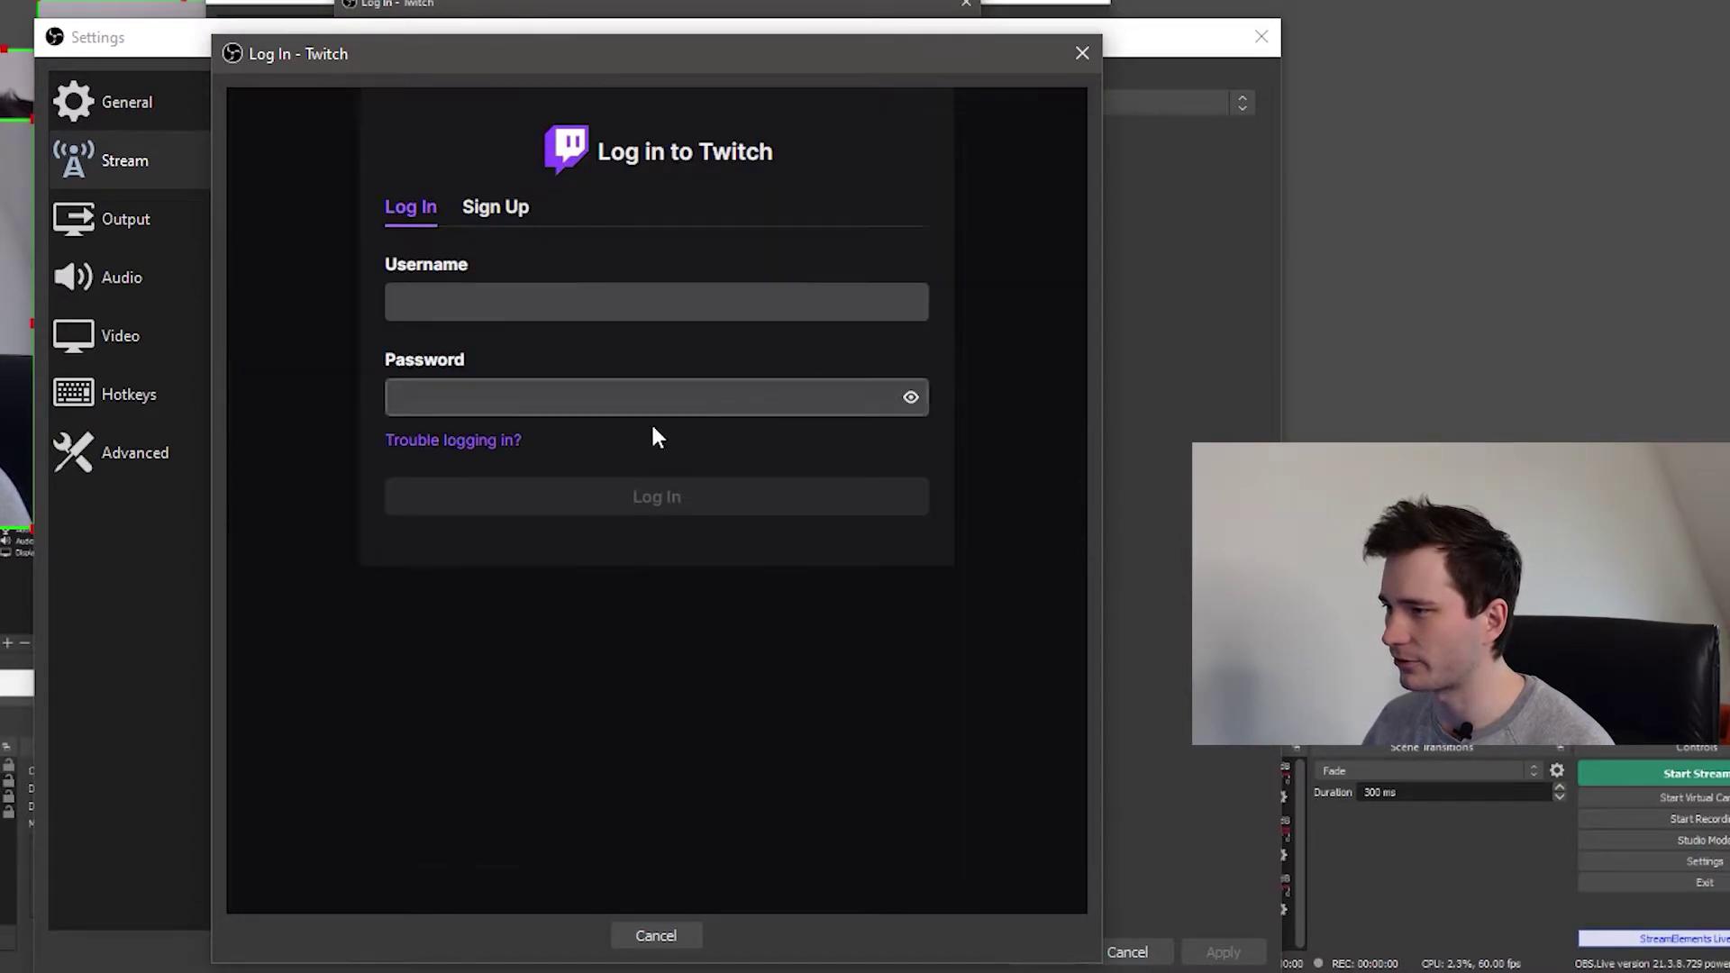
{"action": "left_click", "coordinate": [536, 309]}
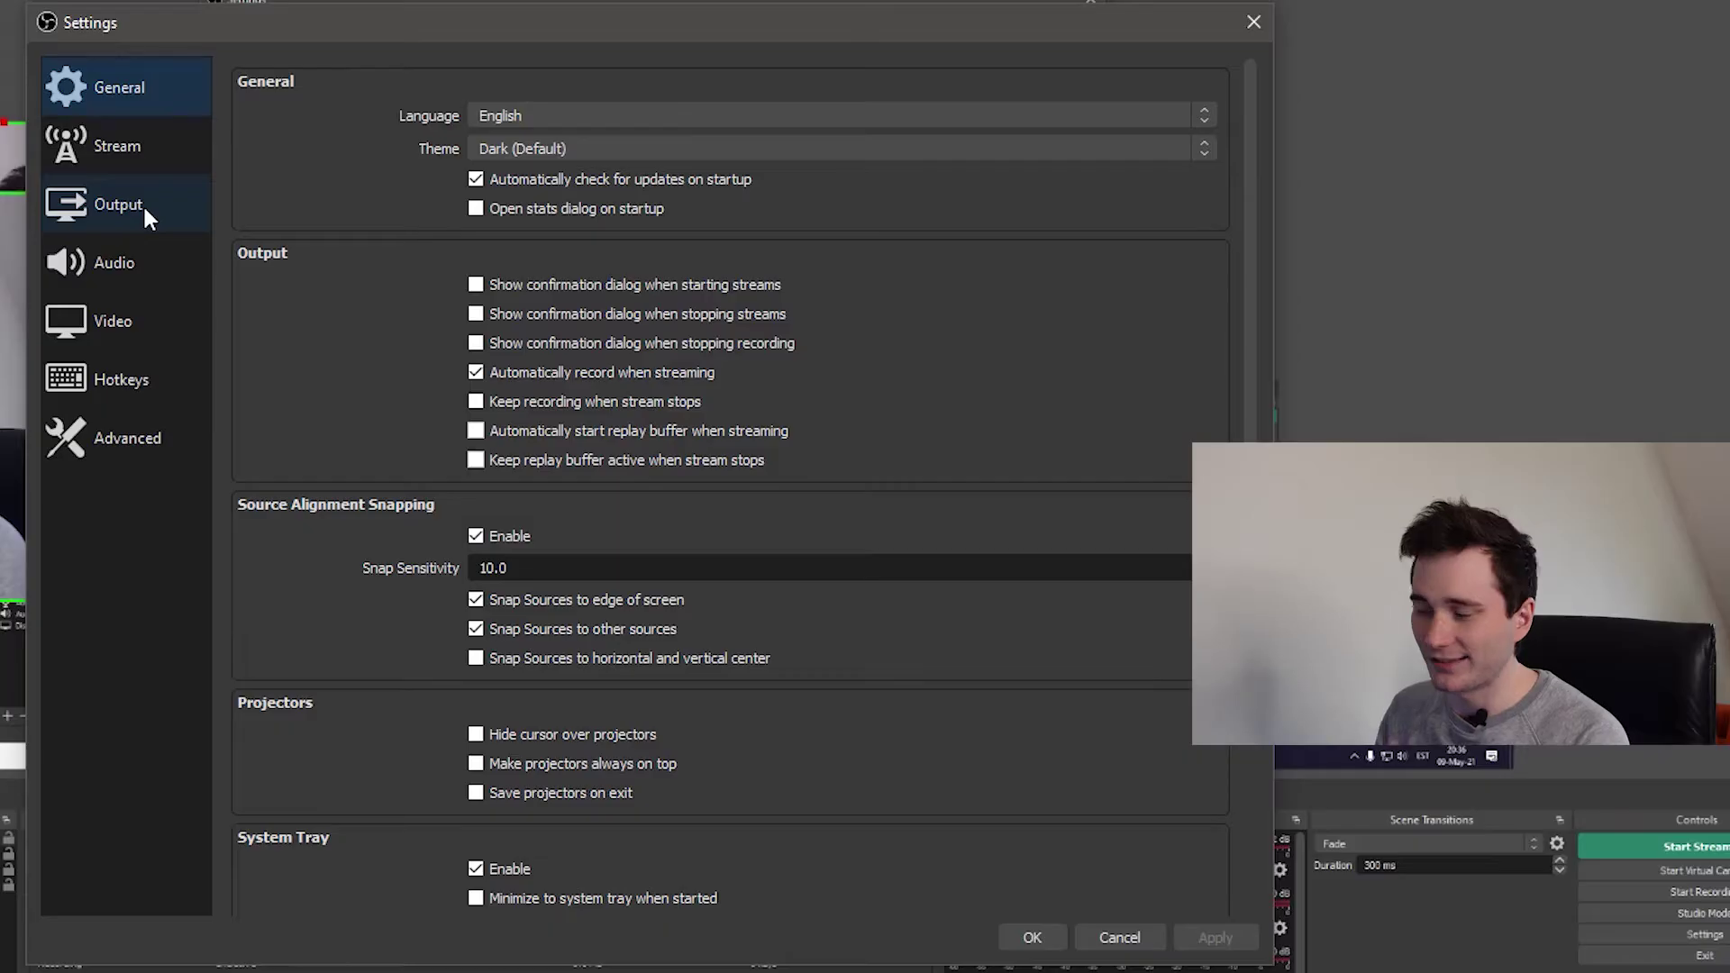
Step: Verify the Twitch connection on the Stream page, then view the Output page's encoder choices
{"action": "left_click", "coordinate": [121, 157]}
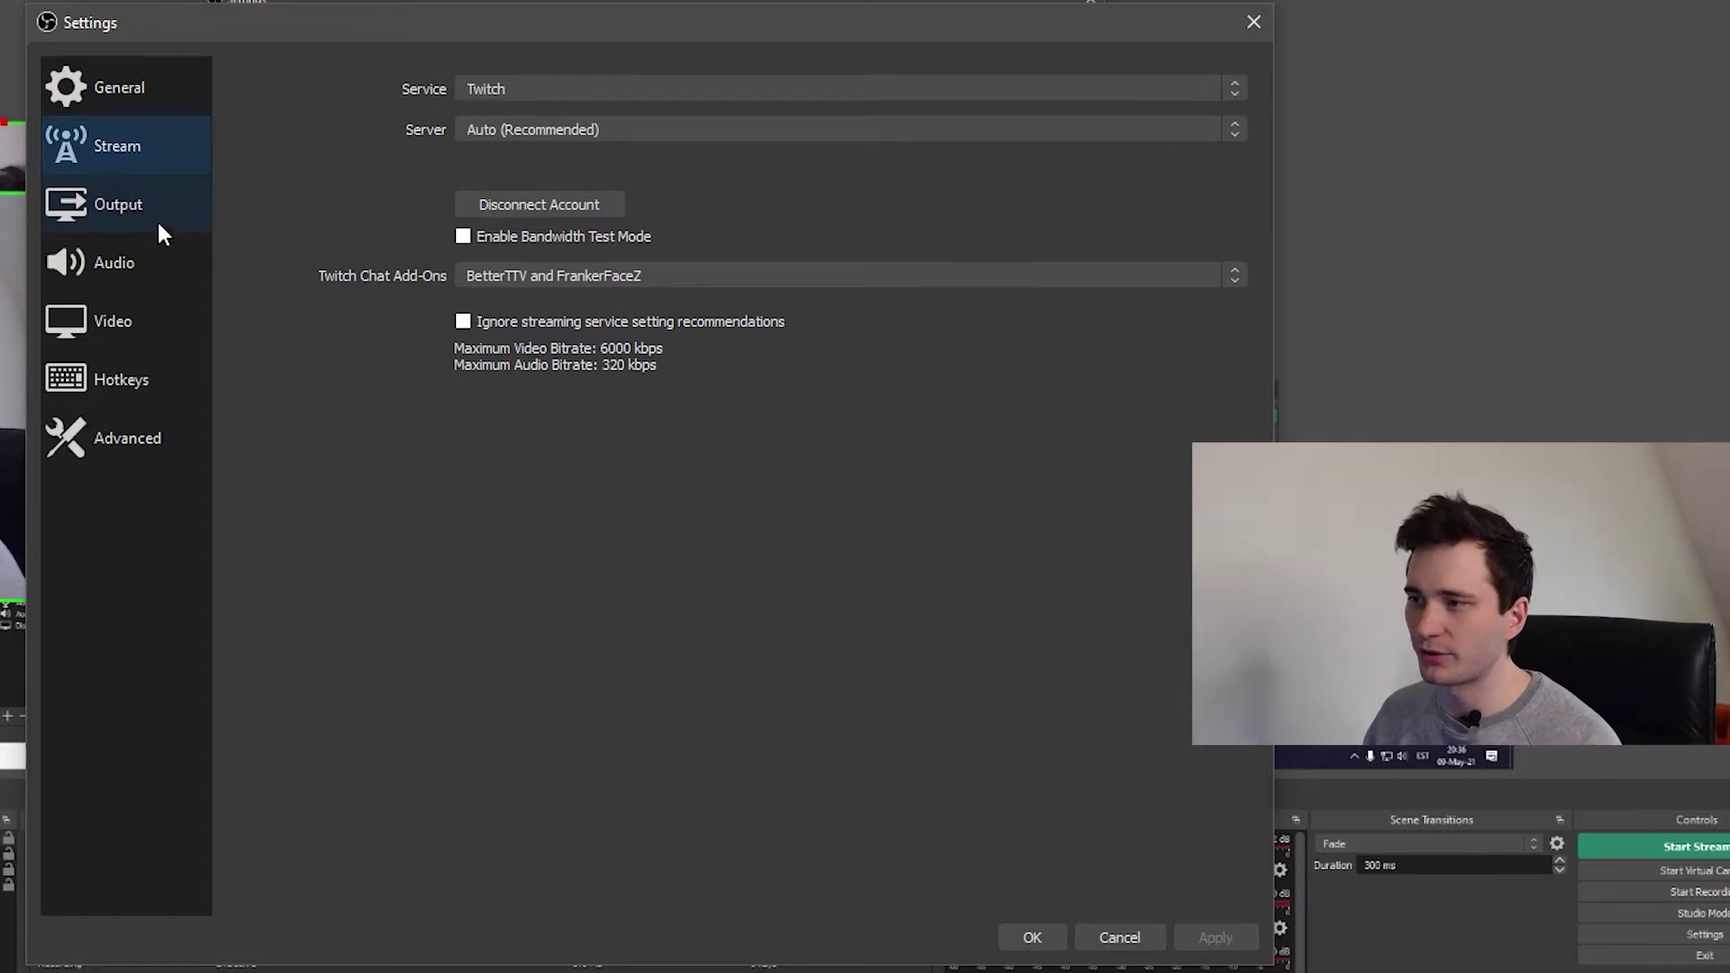
{"action": "left_click", "coordinate": [137, 213]}
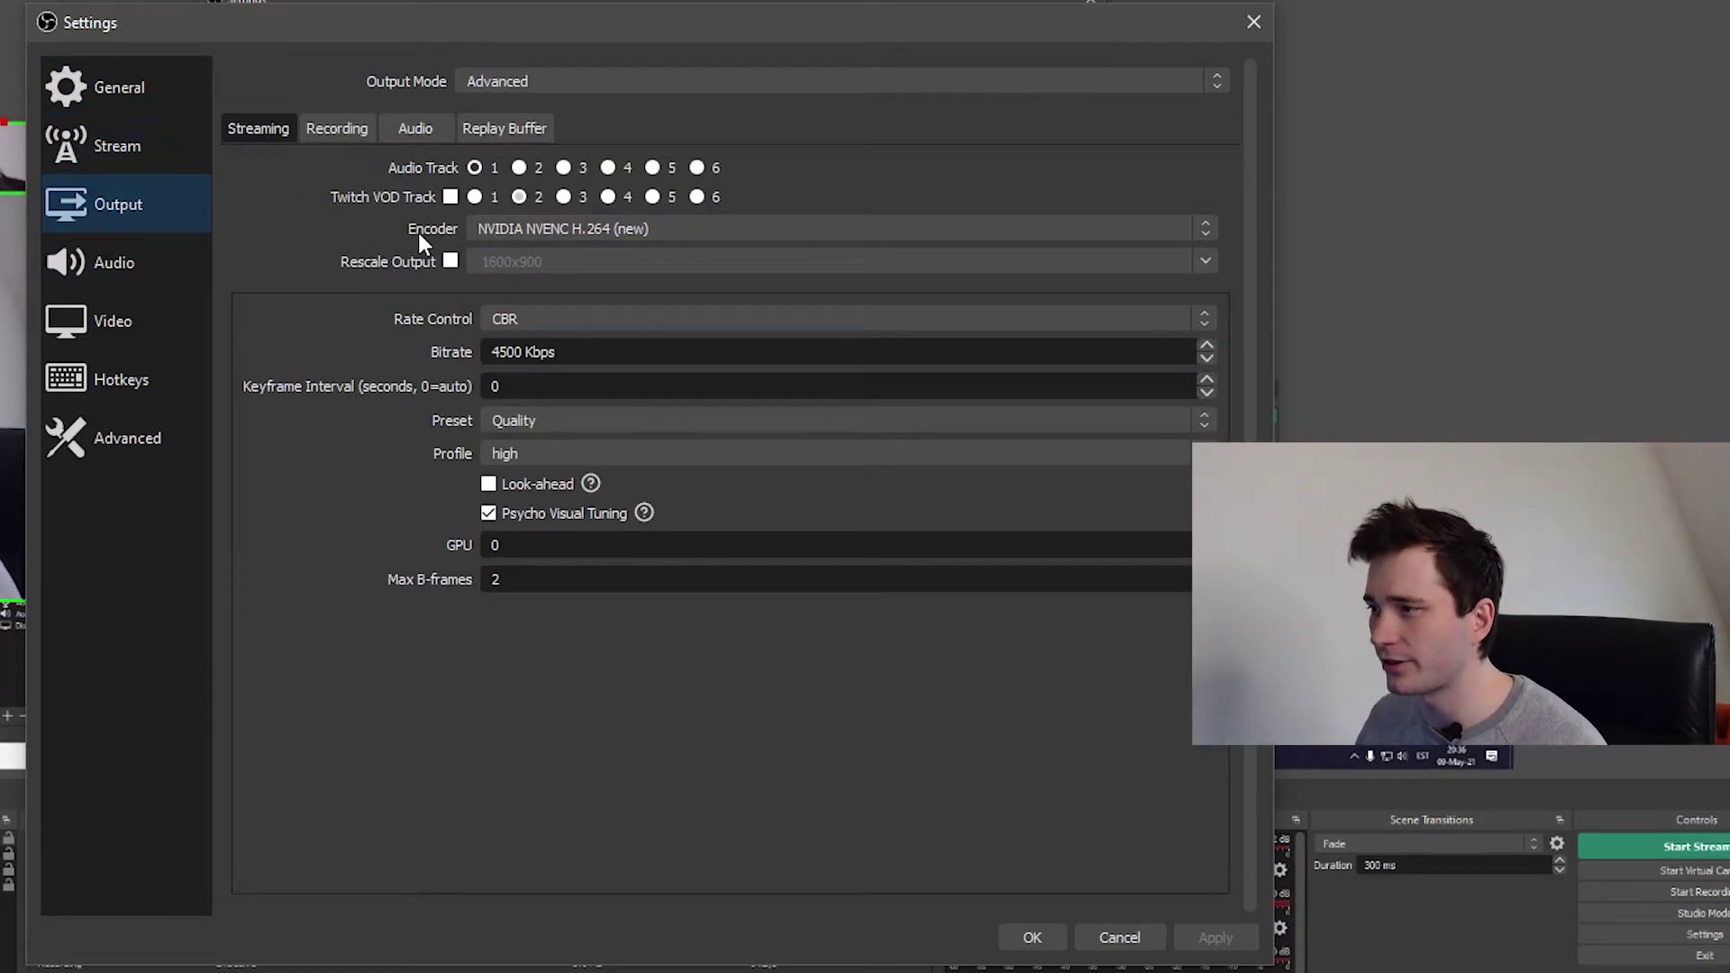
{"action": "left_click", "coordinate": [542, 229]}
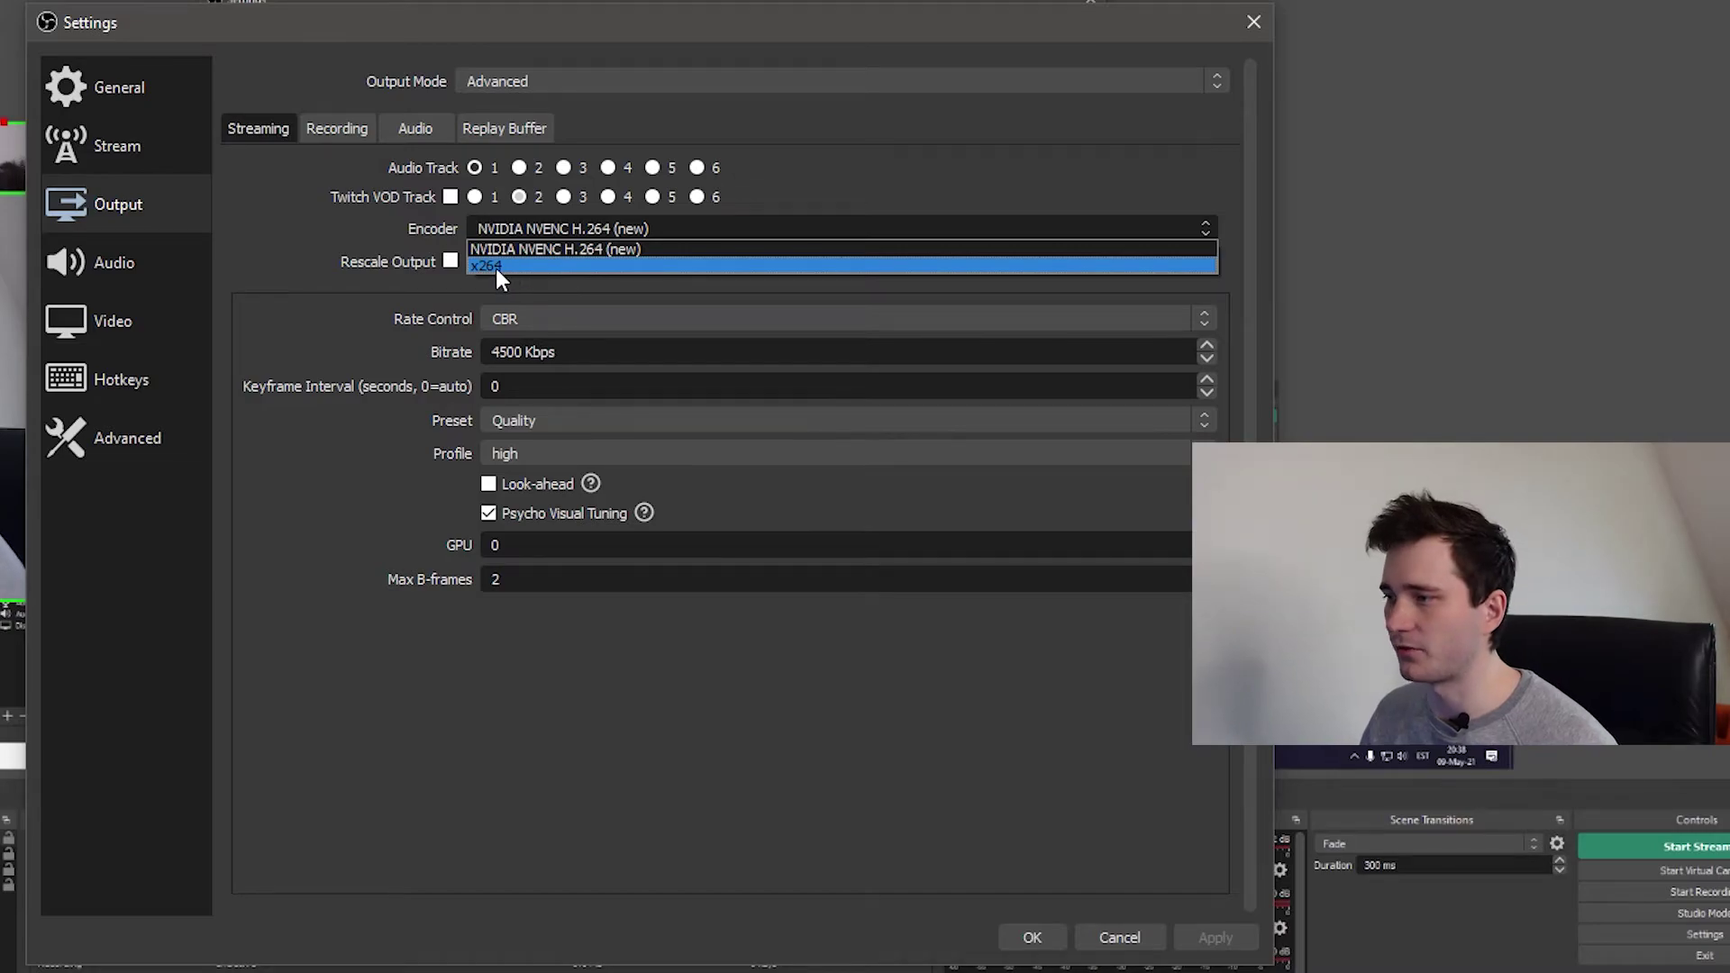
Step: Leave NVIDIA NVENC H.264 (new) selected as the streaming encoder at CBR 4500 Kbps
{"action": "left_click", "coordinate": [513, 368]}
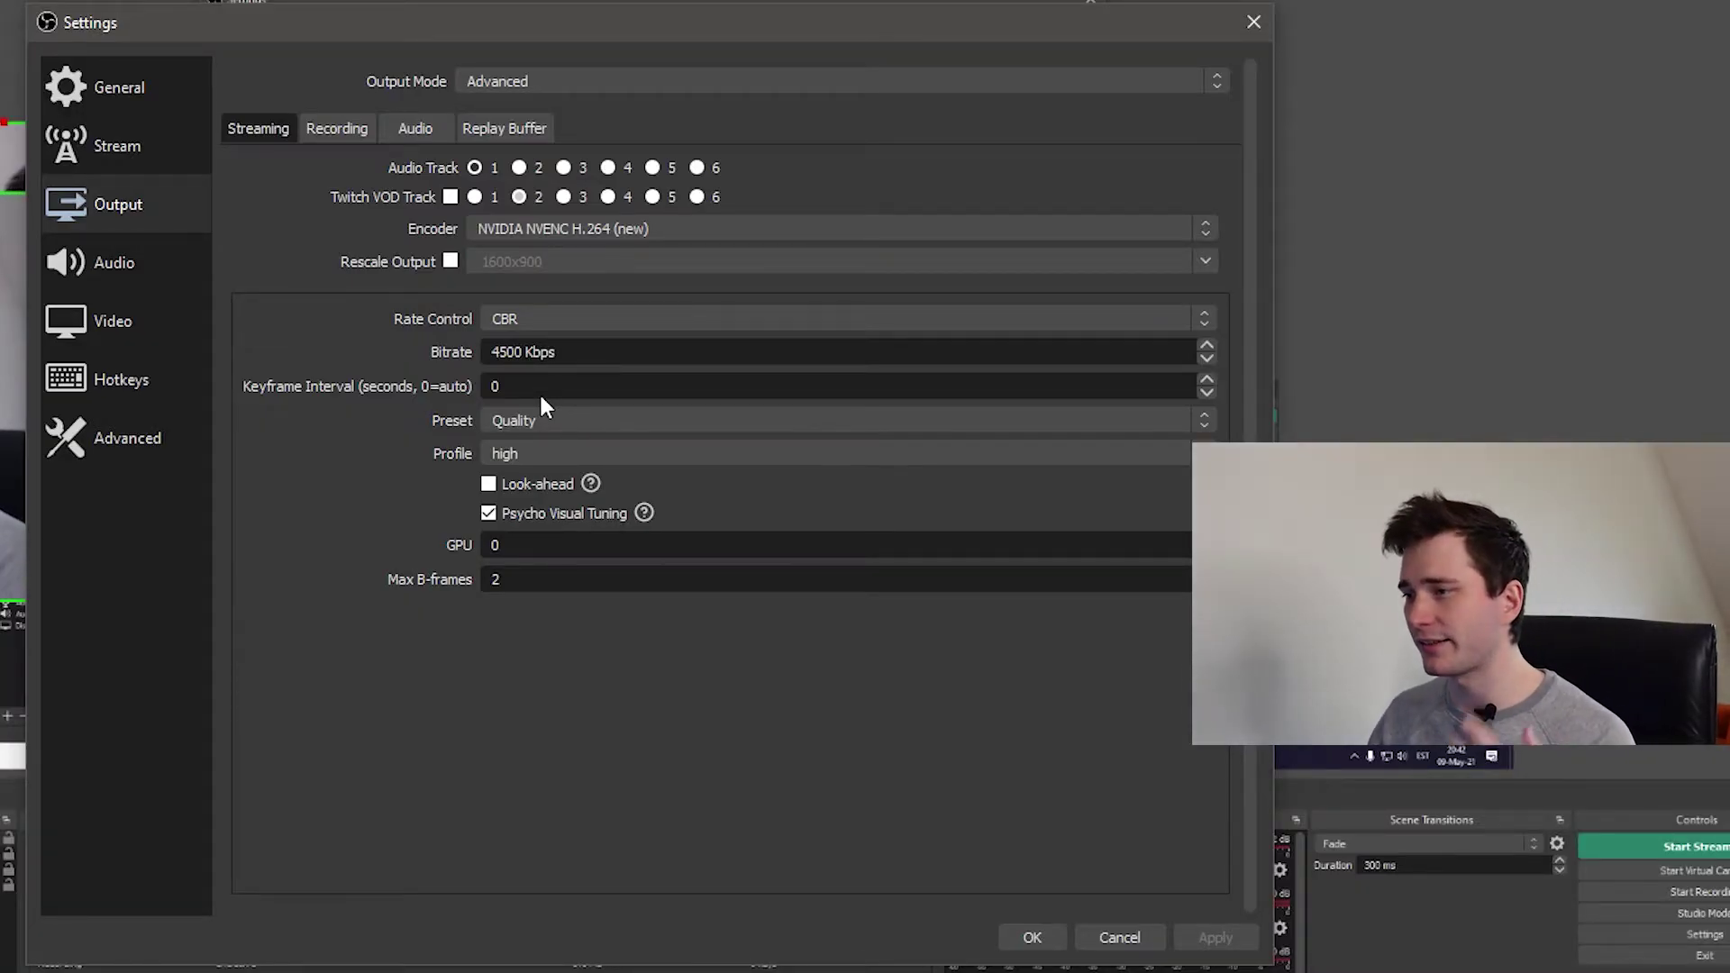
Step: Review the Video page's output resolutions, keeping the 2560x1440 canvas scaled to 1600x900
{"action": "left_click", "coordinate": [101, 323]}
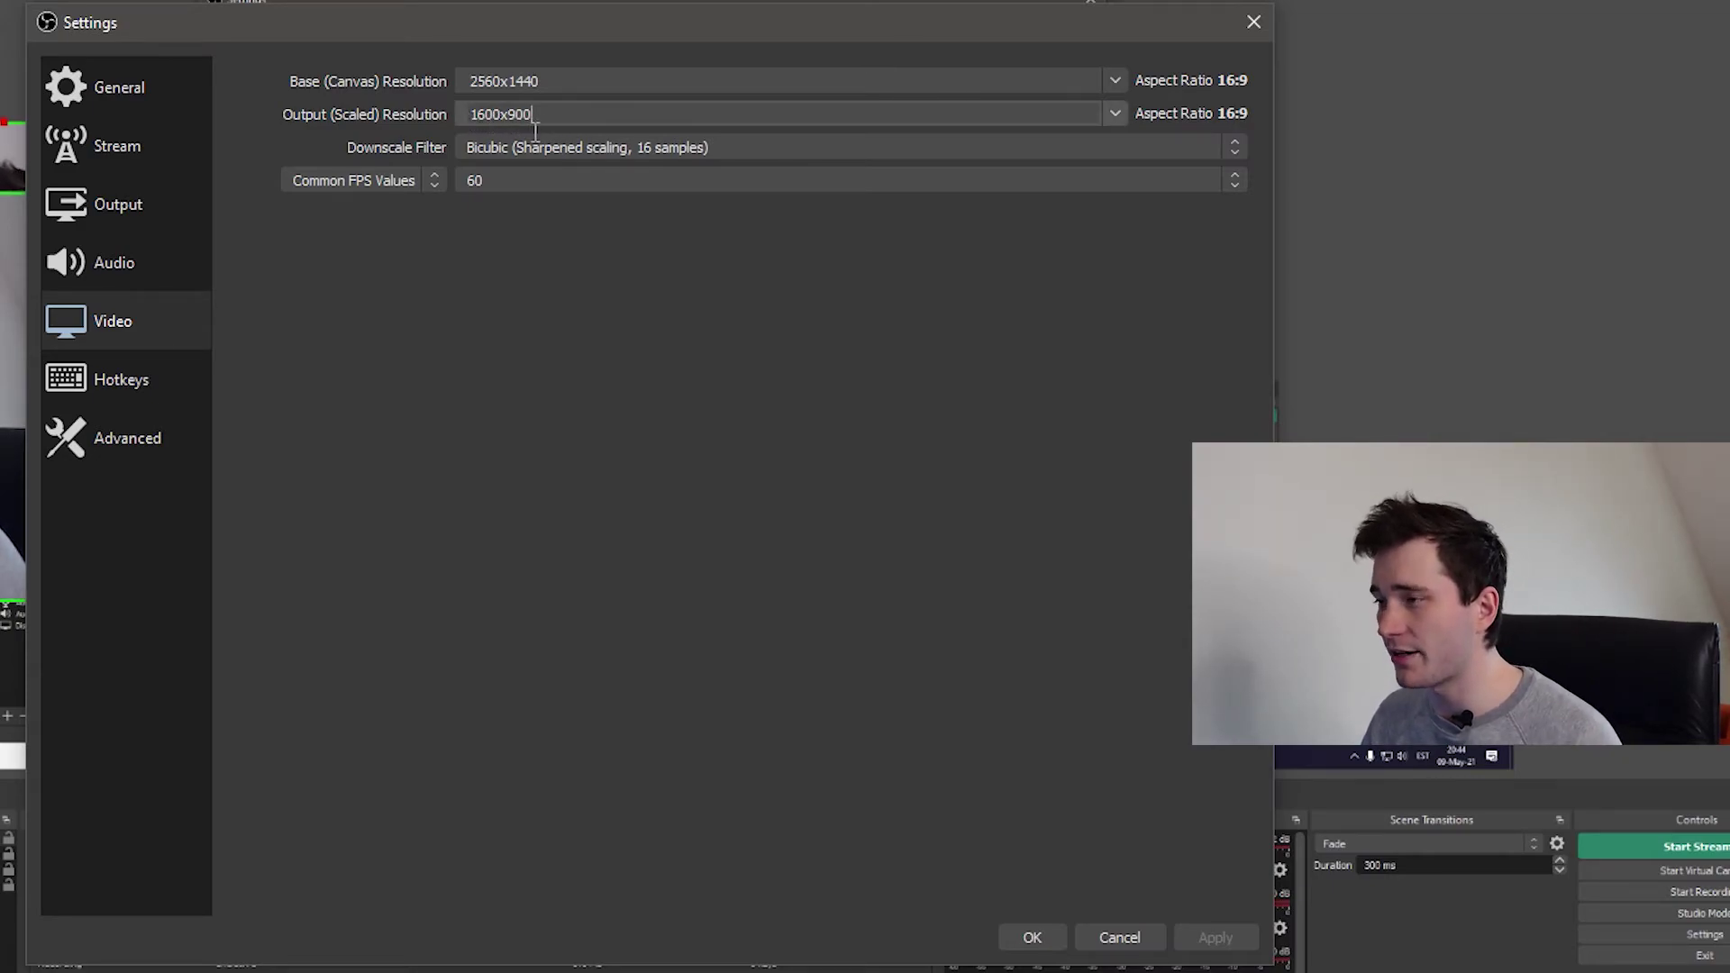
{"action": "left_click", "coordinate": [1114, 113]}
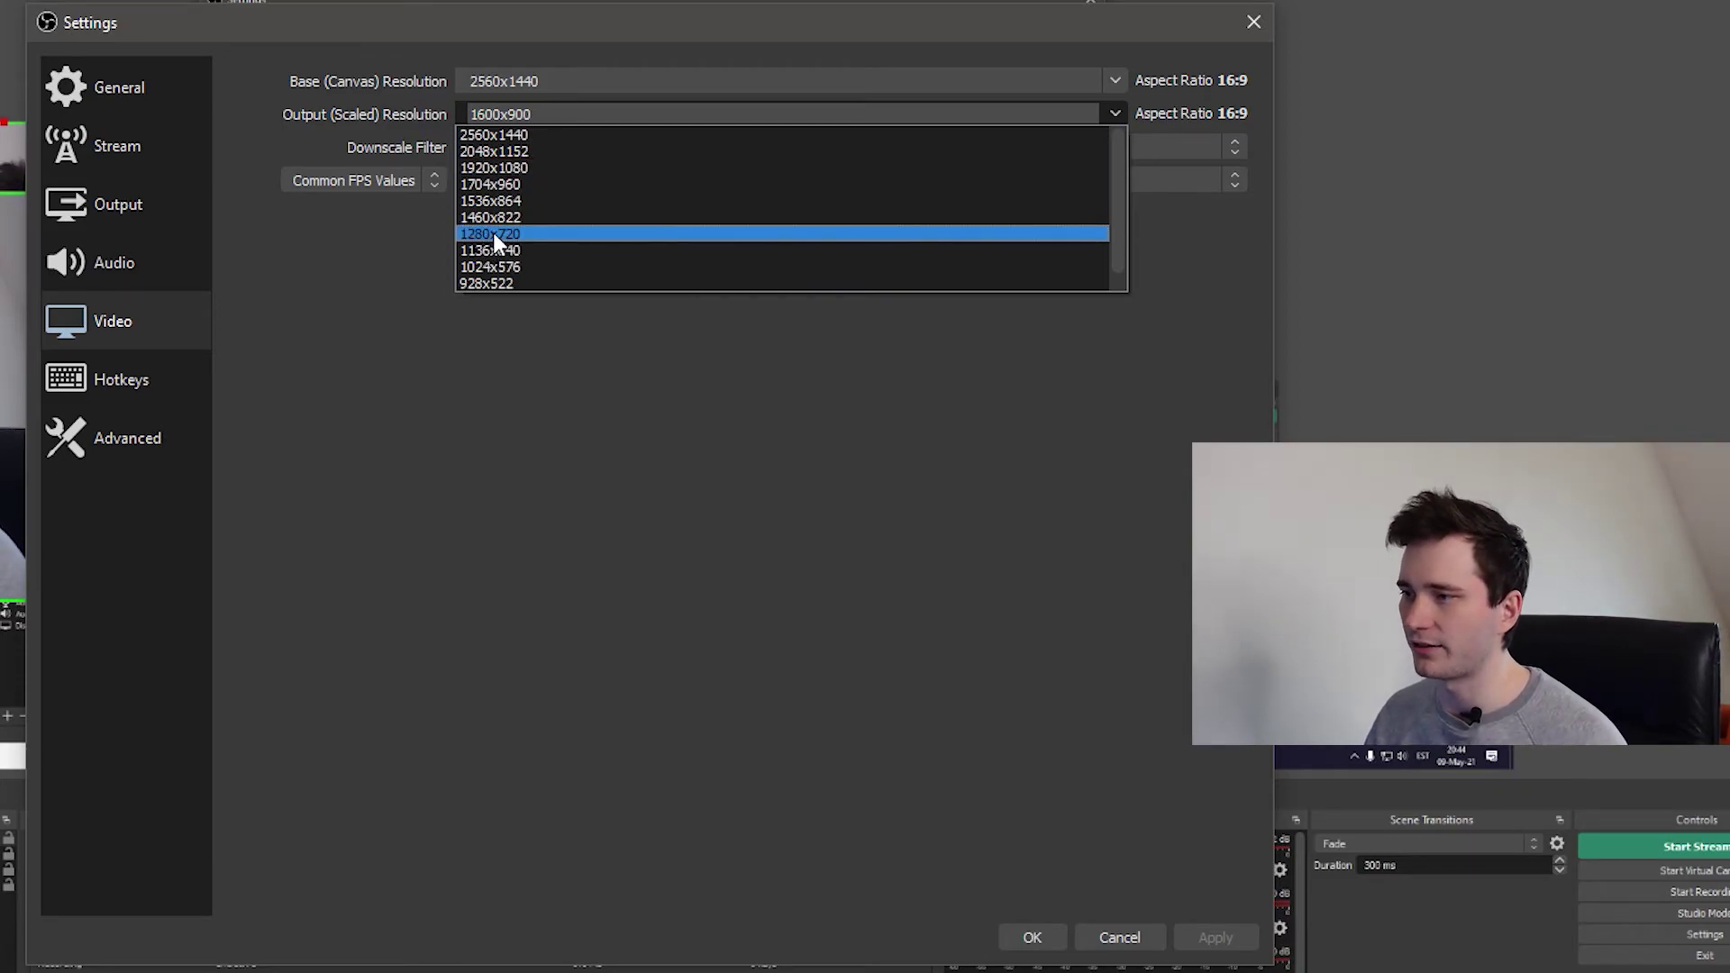
{"action": "left_click", "coordinate": [523, 437]}
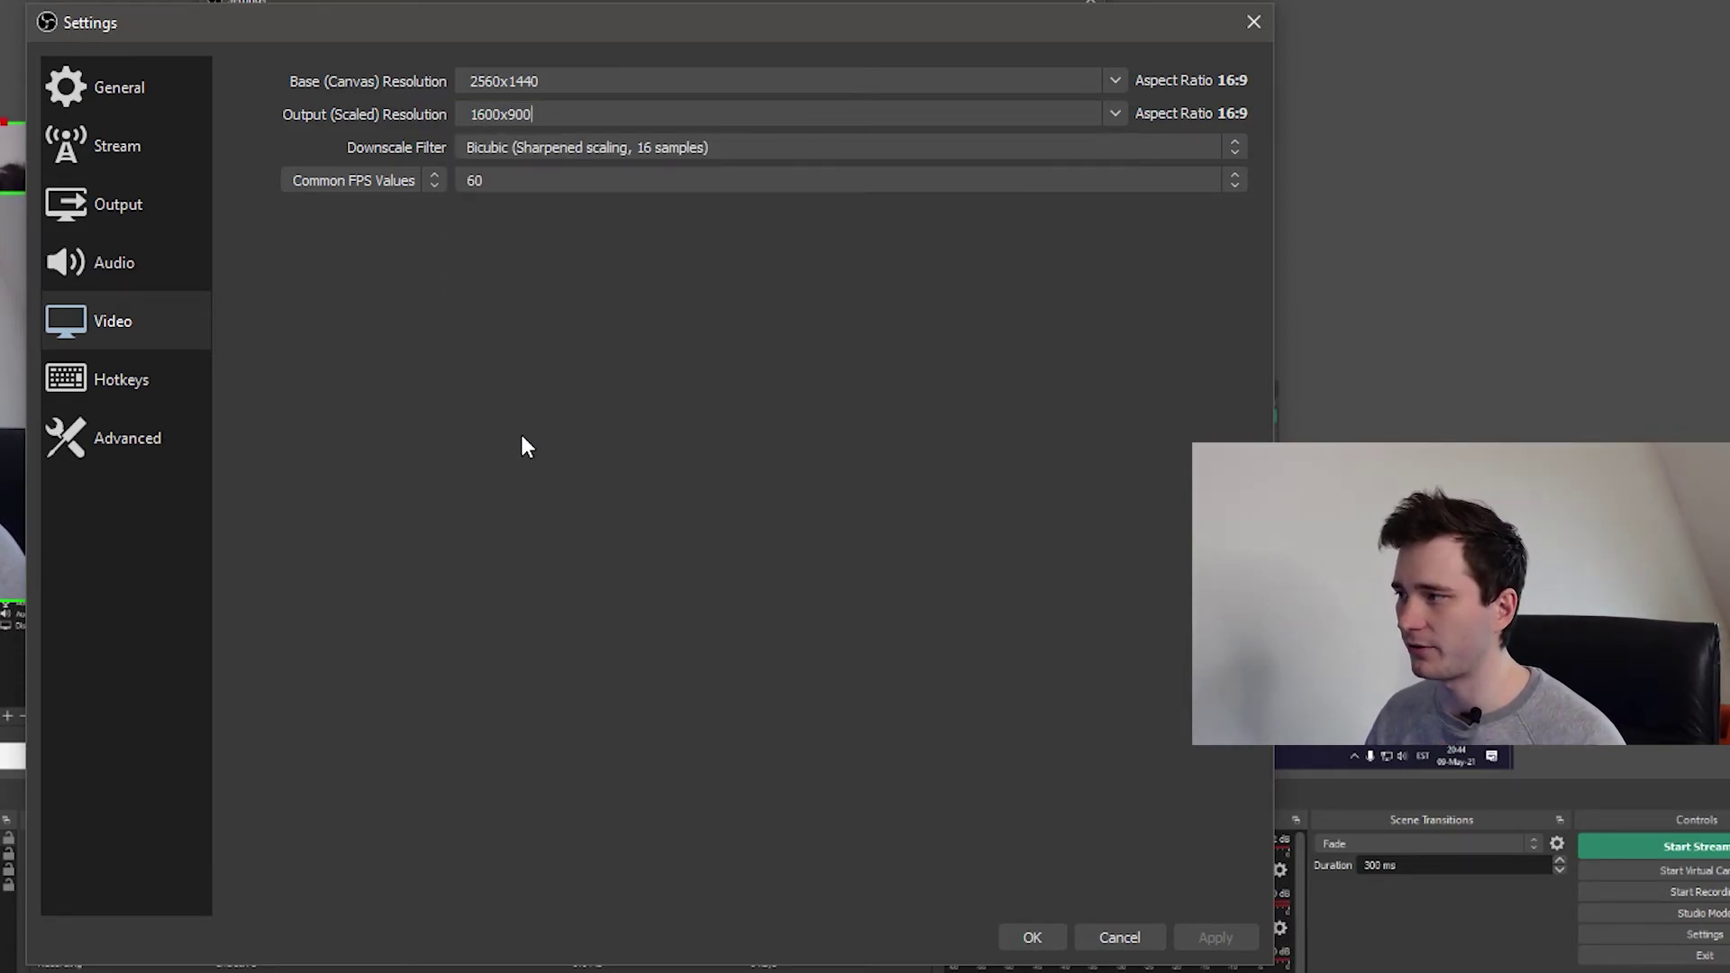
Step: Check the Common FPS Values list, leaving the frame rate at 60
{"action": "left_click", "coordinate": [530, 180]}
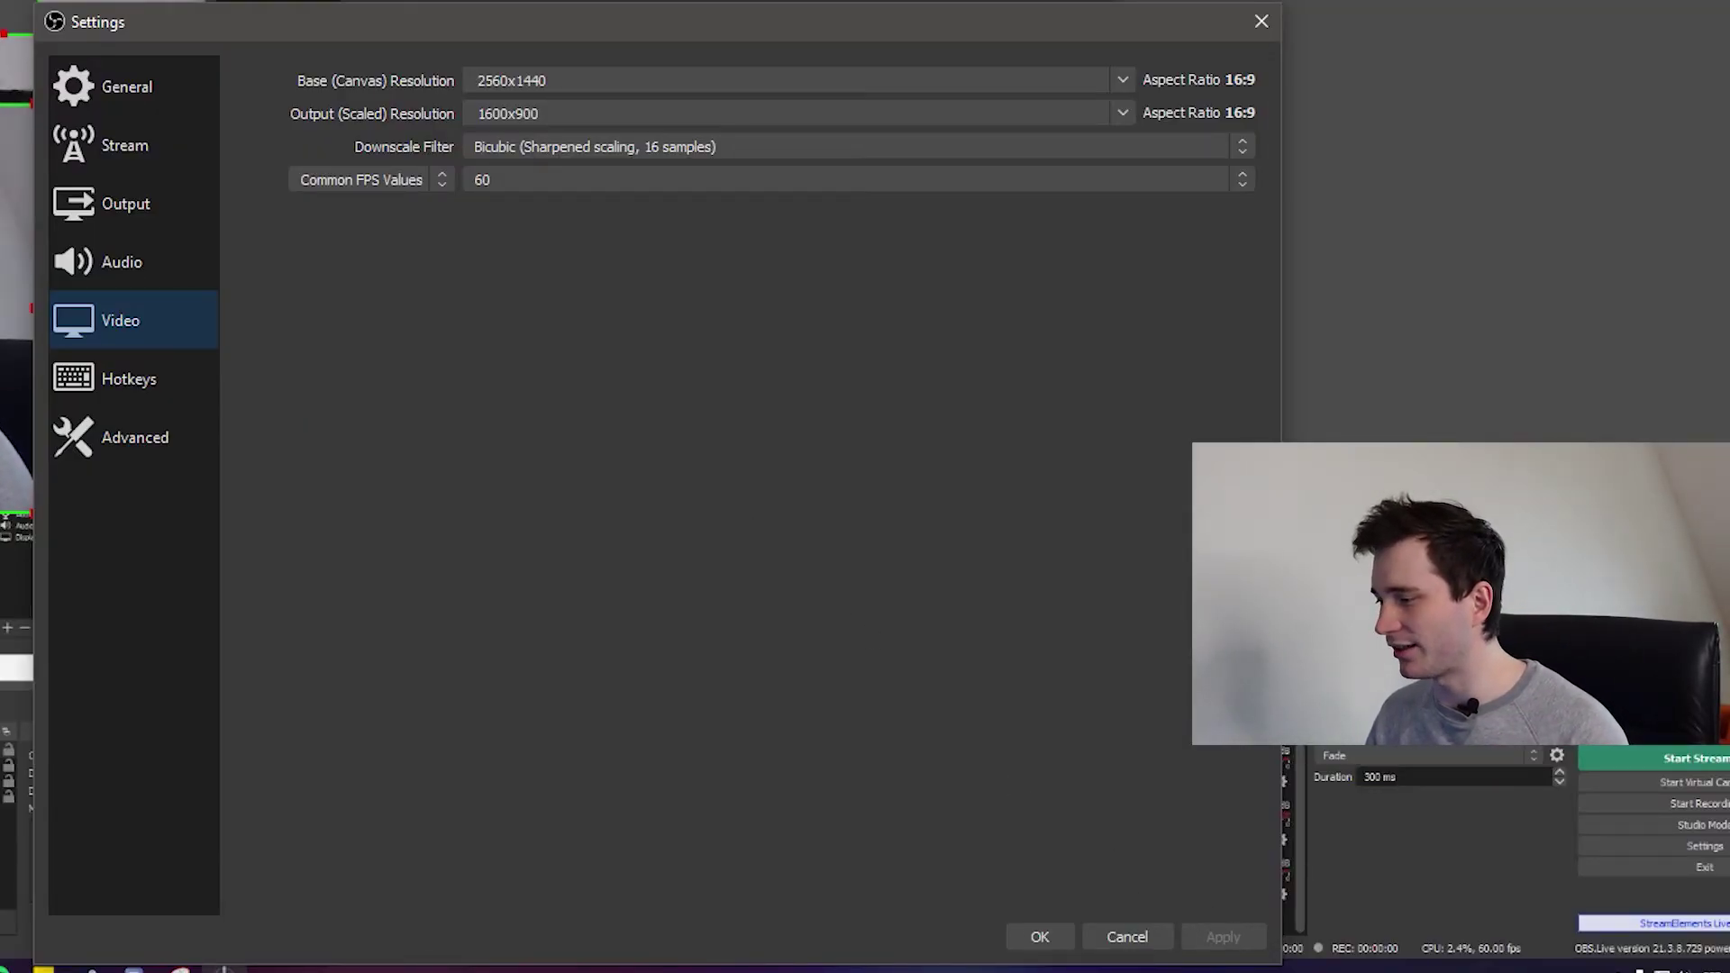
{"action": "left_click", "coordinate": [1046, 935]}
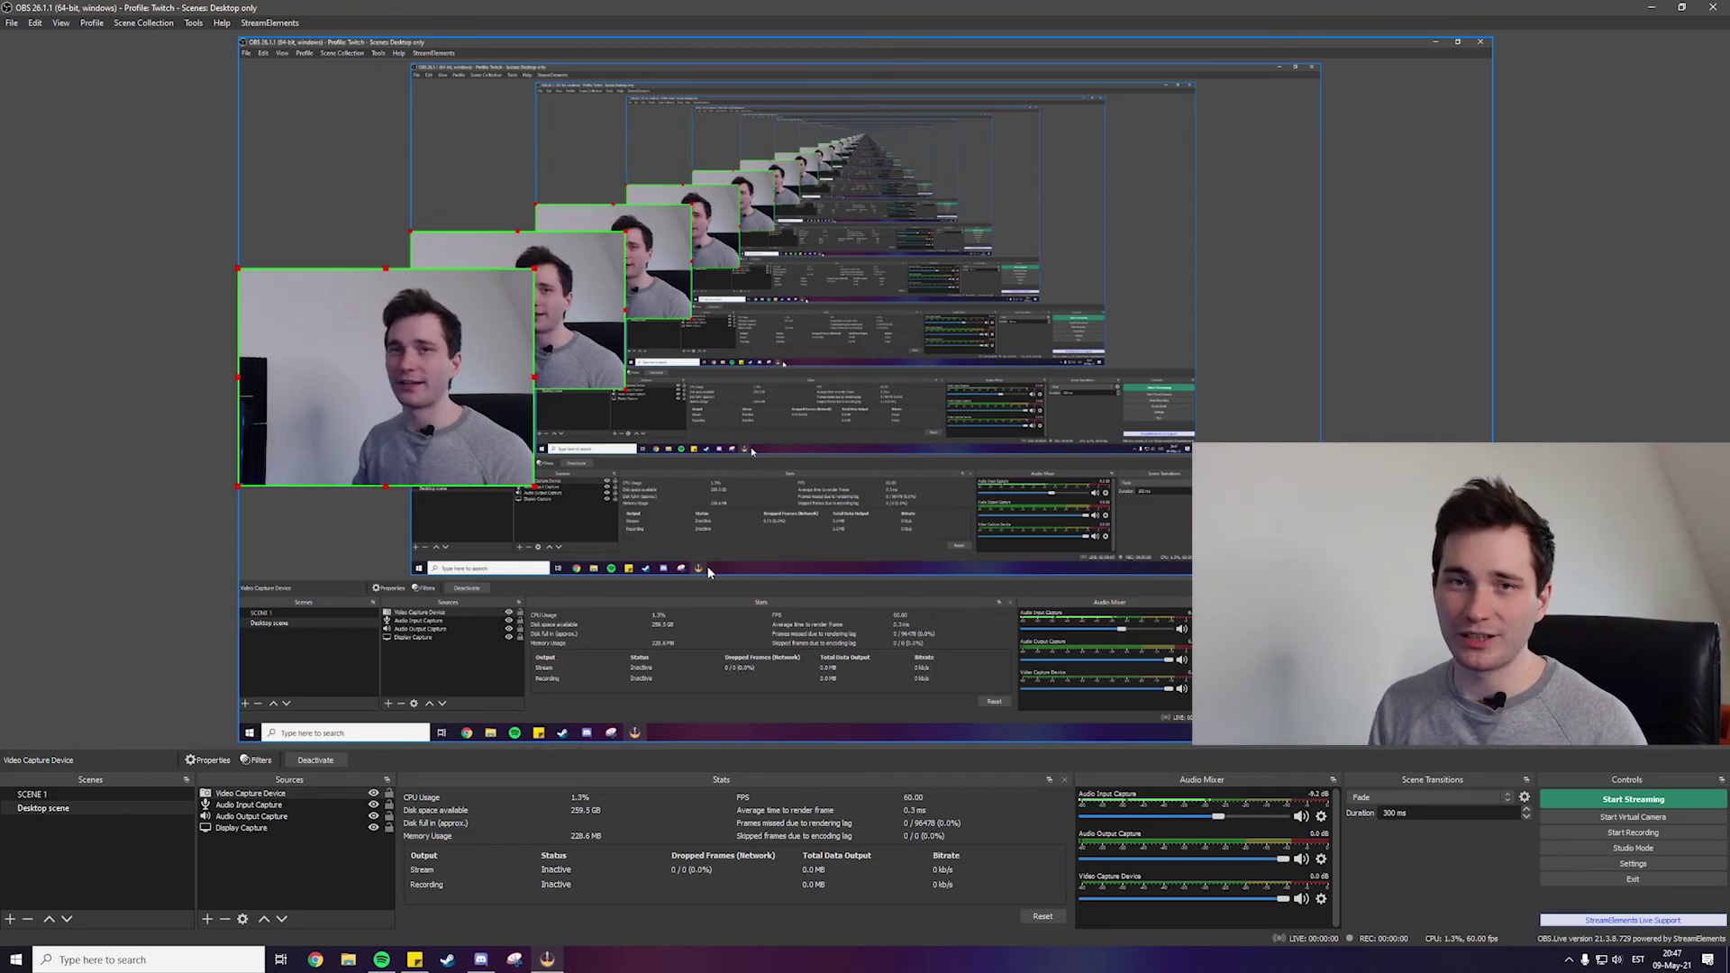